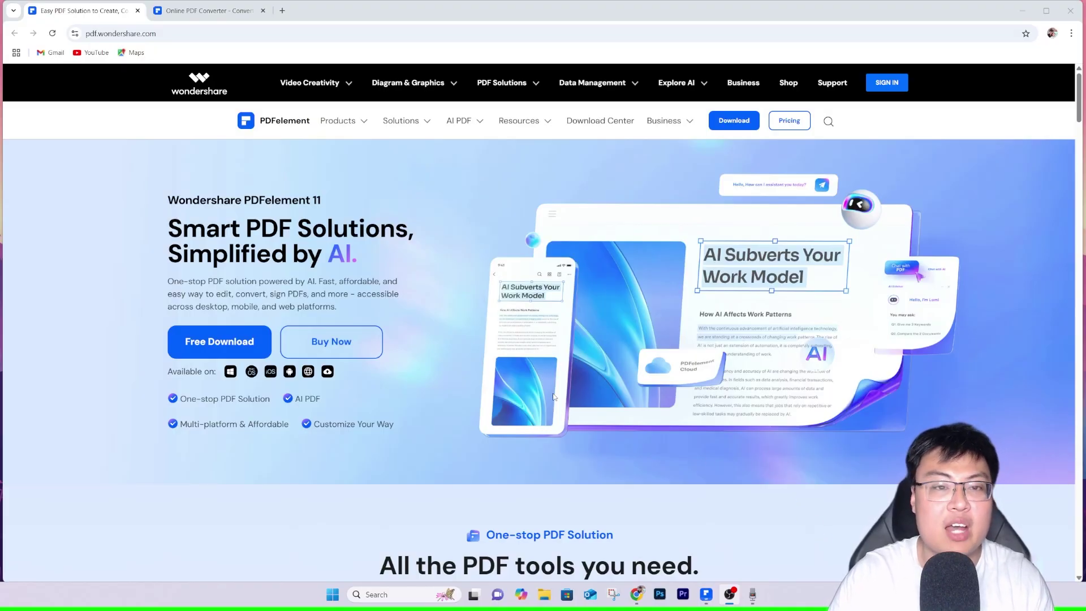
# Switch to the online PDF tools tab and scroll through the PDFelement Online home page.
pyautogui.hotkey('ctrl', 'Tab')
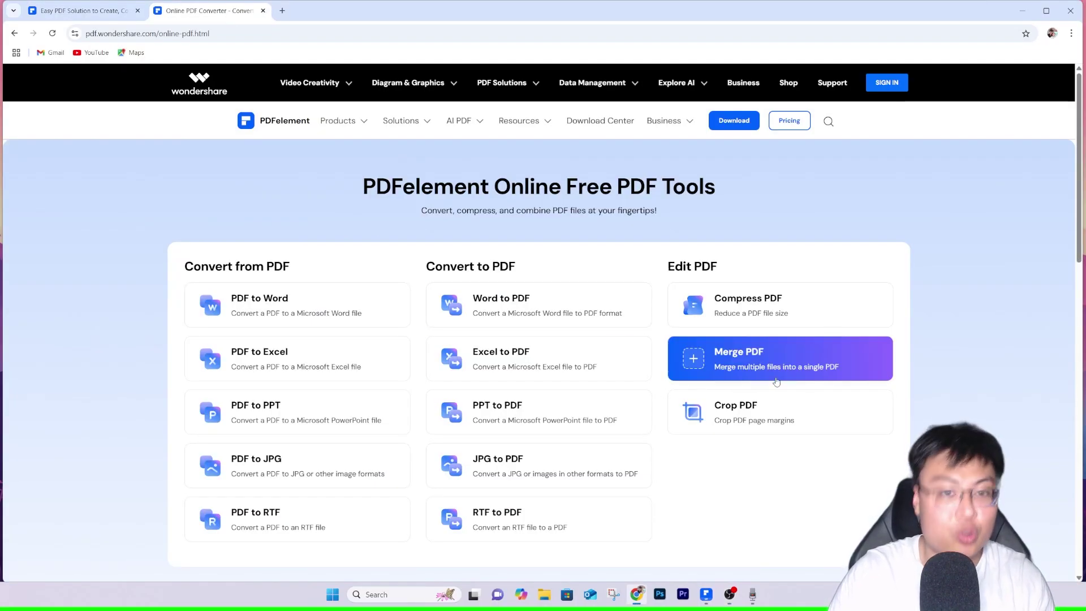
pyautogui.scroll(-1, 938, 366)
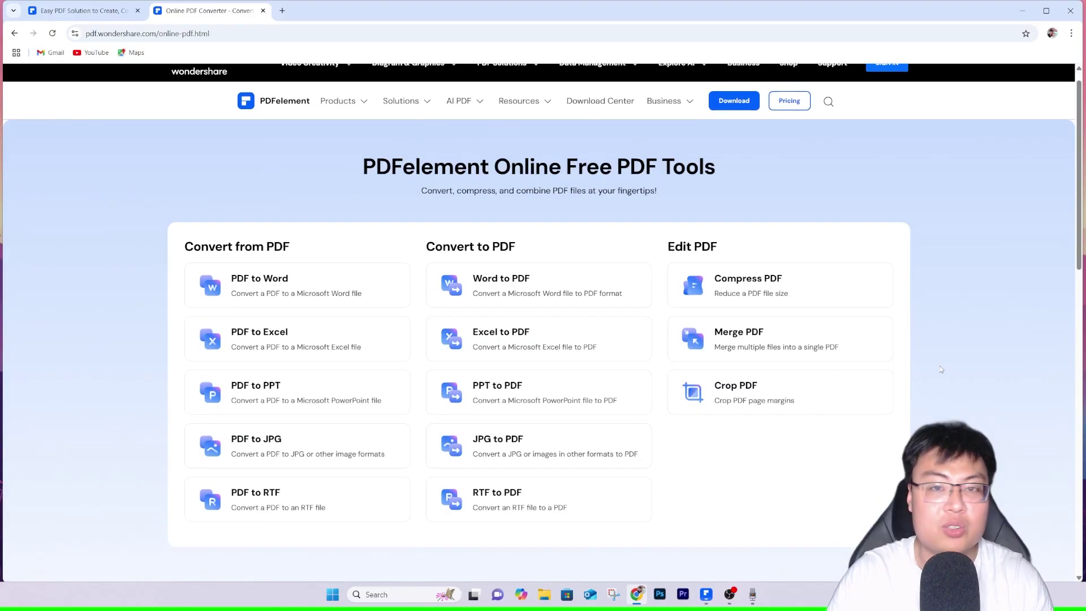
pyautogui.scroll(1, 940, 375)
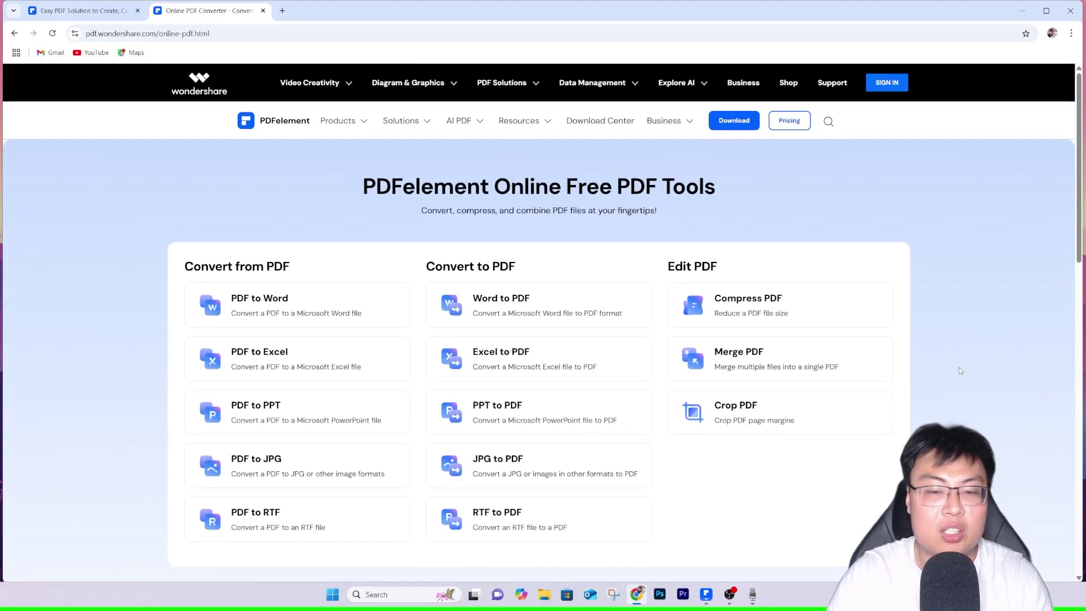
pyautogui.scroll(-1, 962, 374)
pyautogui.scroll(-1, 963, 376)
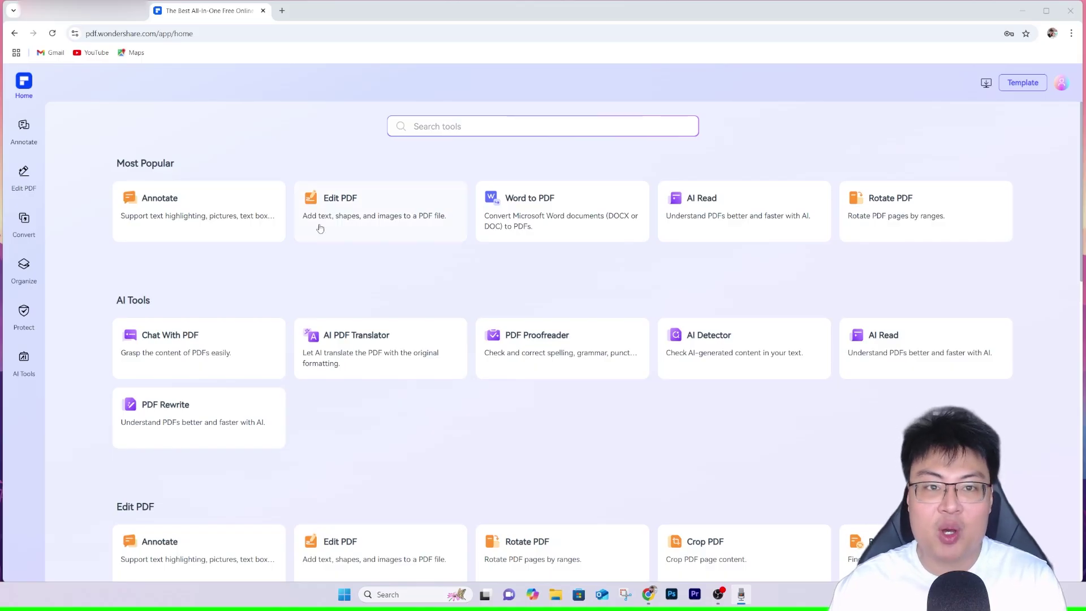
pyautogui.scroll(-8, 396, 286)
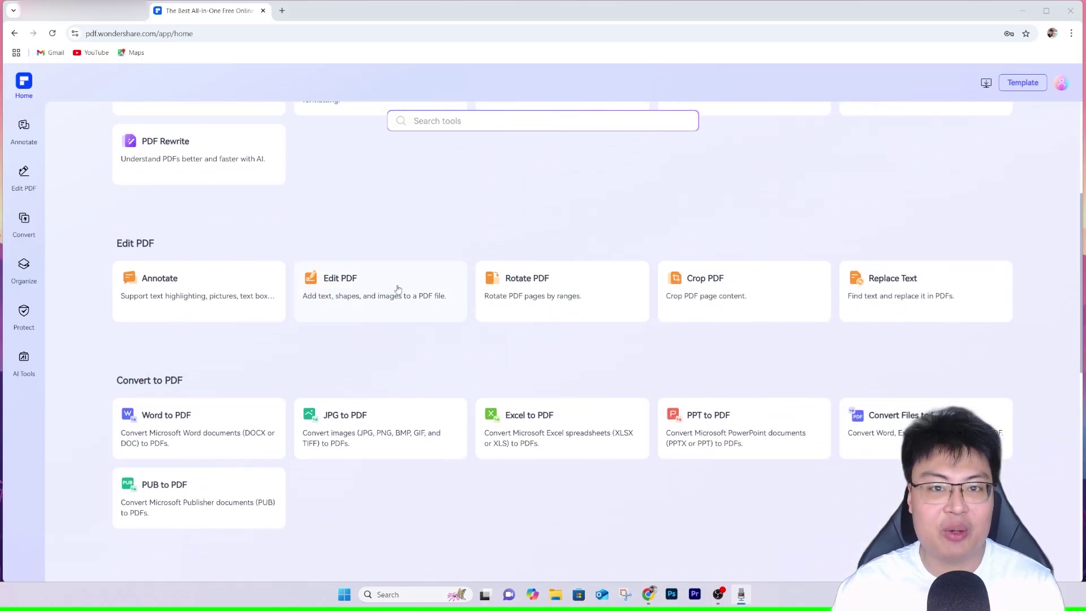
pyautogui.scroll(3, 398, 287)
pyautogui.scroll(5, 396, 283)
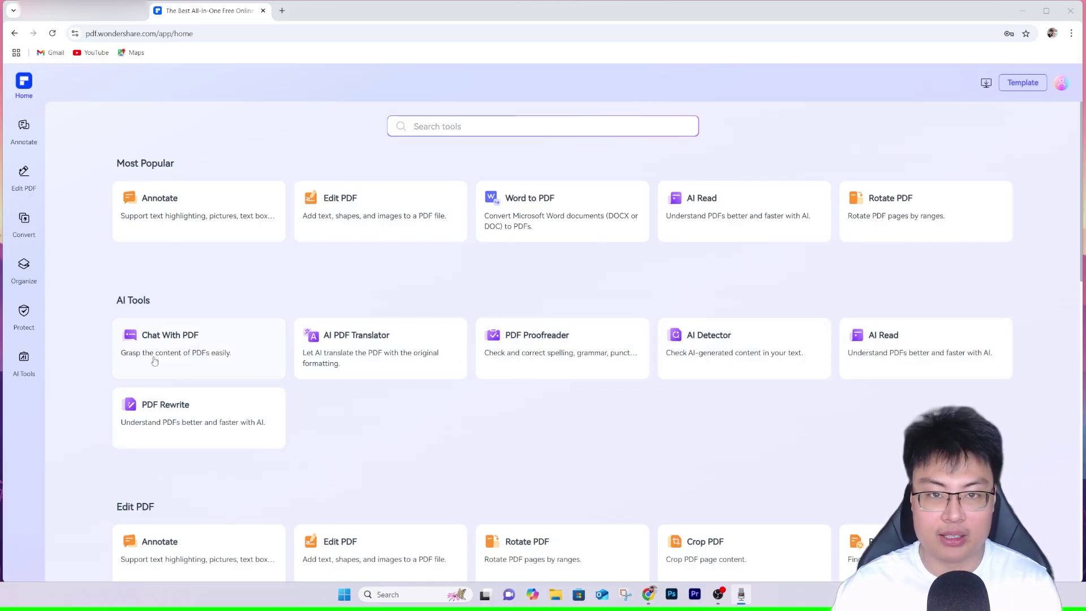
pyautogui.scroll(-2, 290, 346)
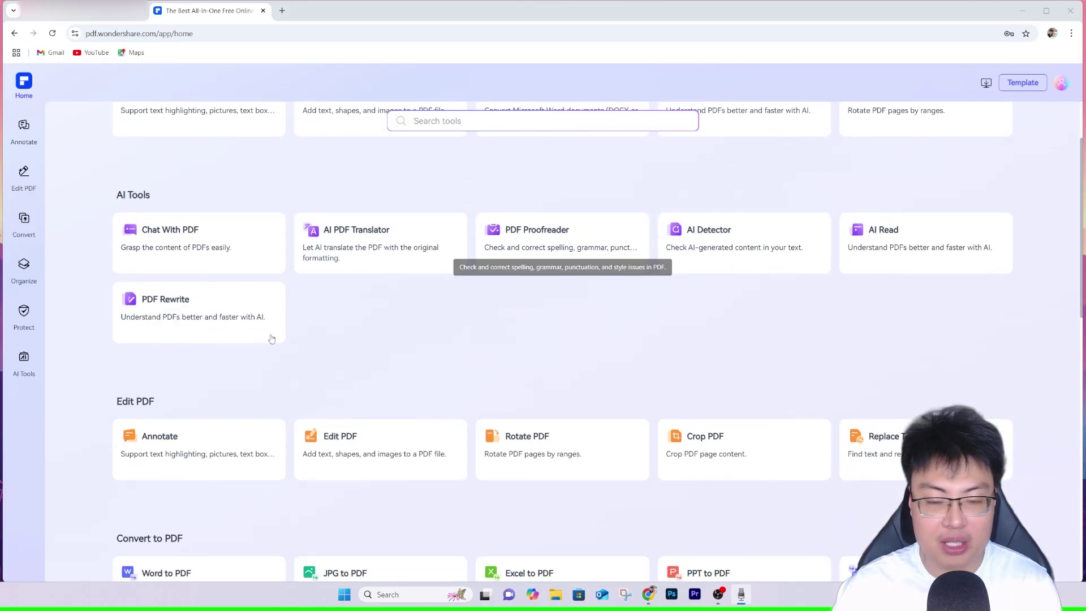
pyautogui.scroll(-2, 237, 348)
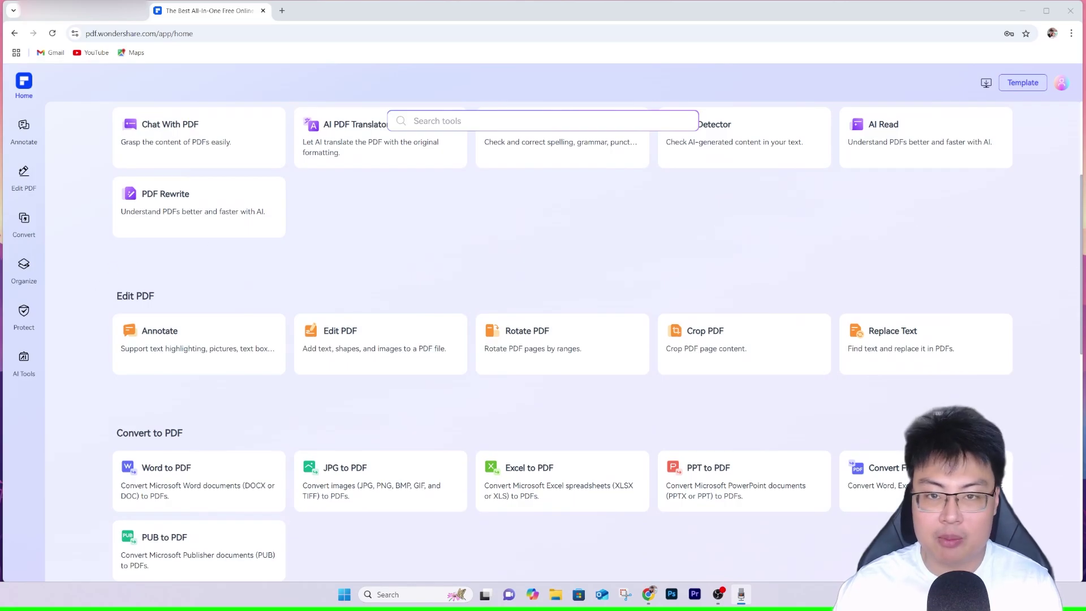
pyautogui.scroll(-3, 257, 343)
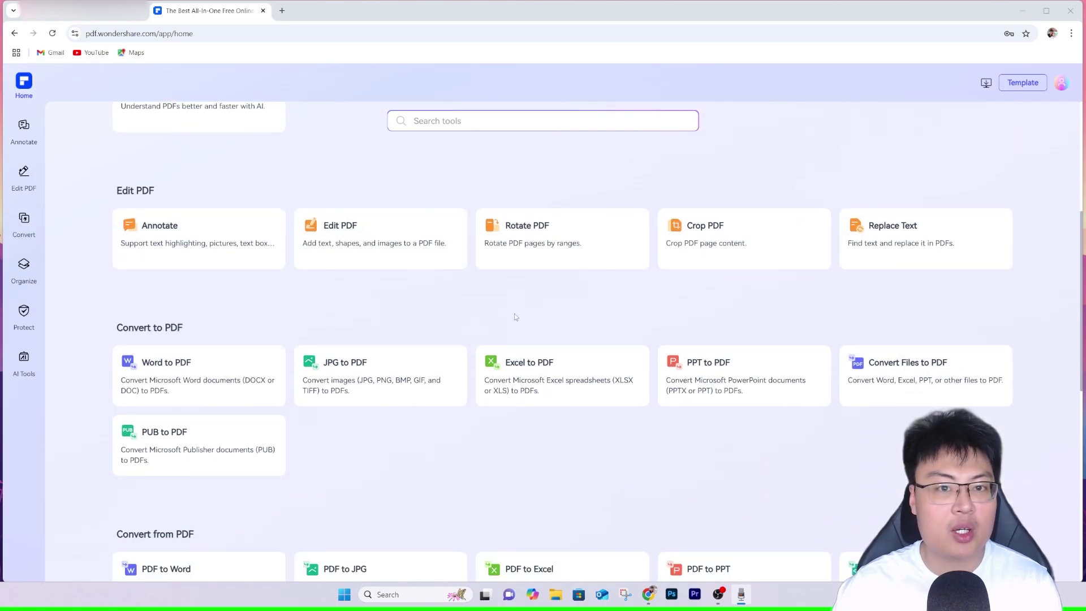
pyautogui.scroll(-2, 370, 349)
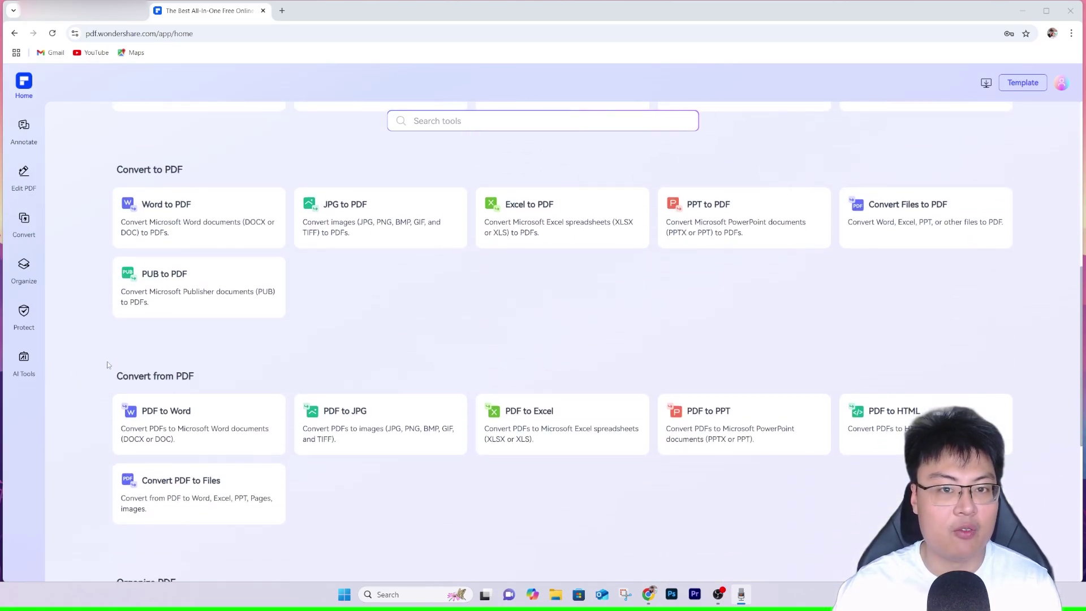
pyautogui.scroll(-5, 839, 475)
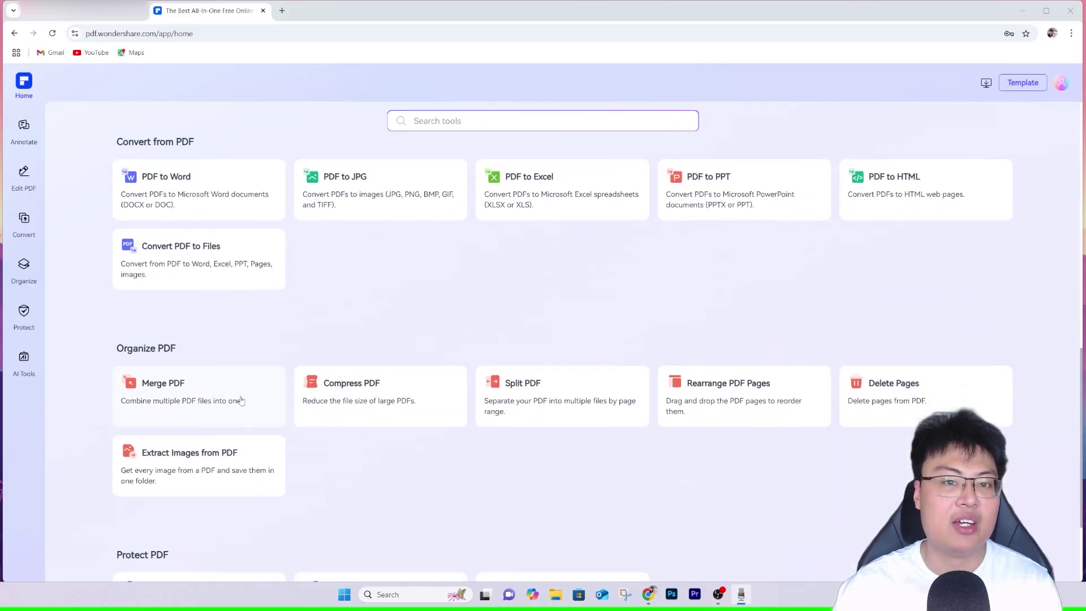
pyautogui.scroll(-3, 292, 449)
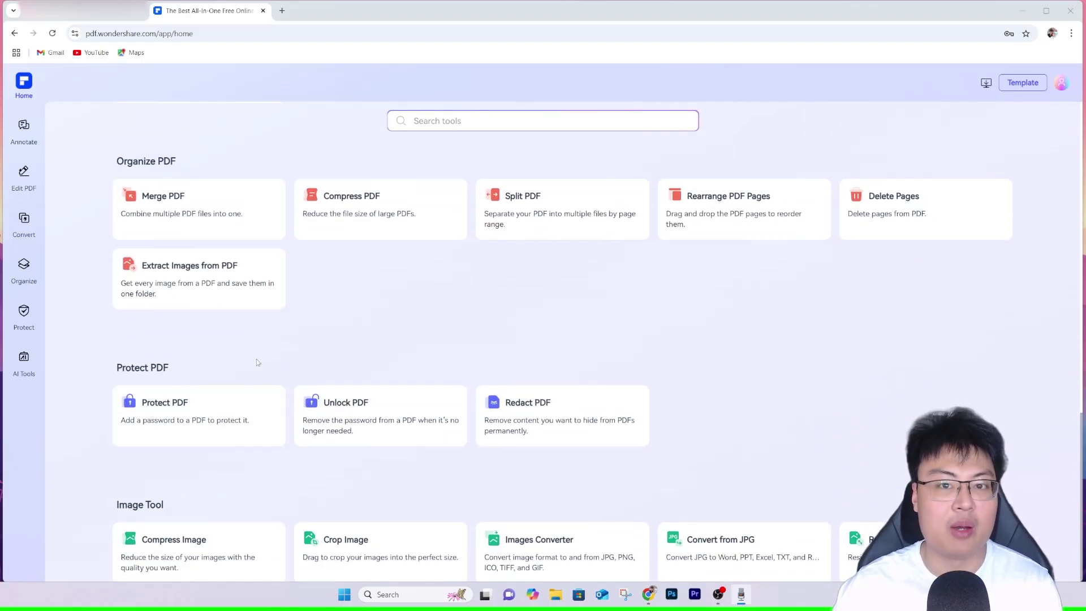
pyautogui.scroll(-1, 326, 463)
pyautogui.scroll(15, 390, 436)
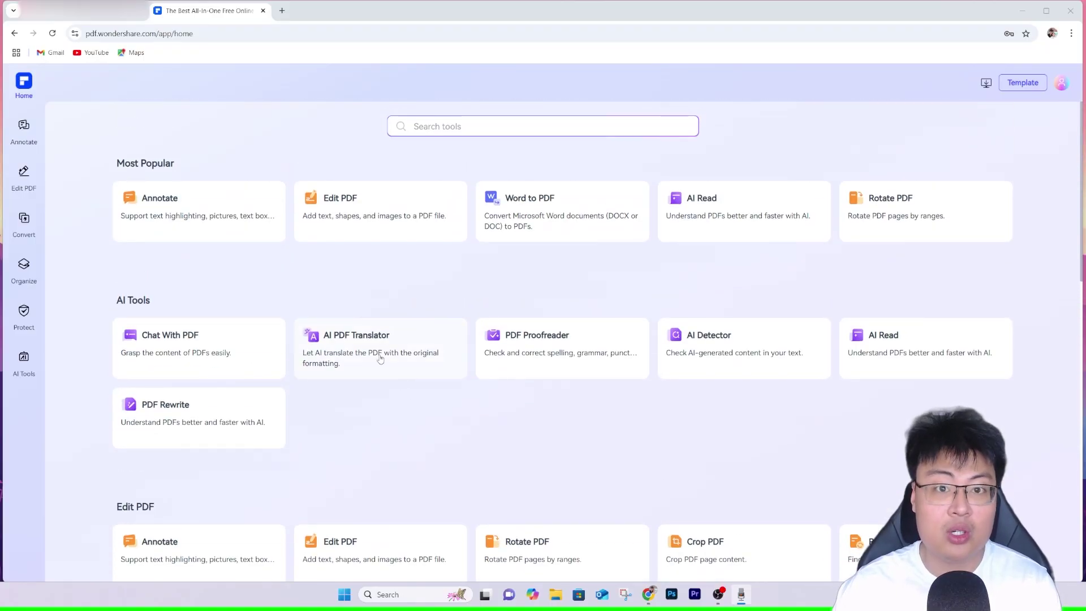
# Start the Edit PDF tool and delete the translated DCS product file from PDF Samples.
pyautogui.click(361, 219)
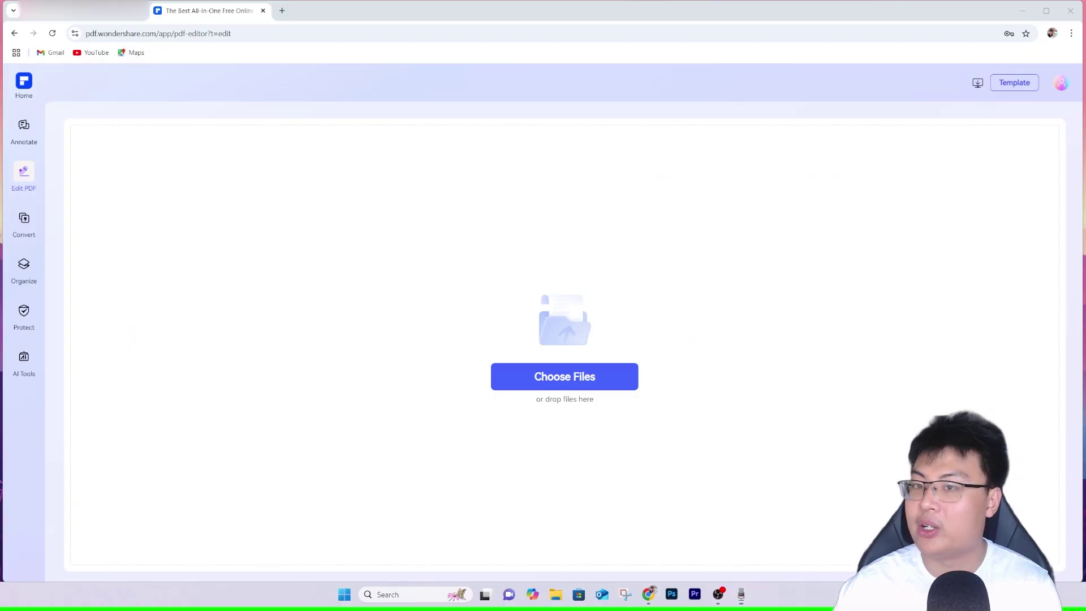
pyautogui.hotkey('alt', 'Tab')
pyautogui.moveTo(822, 152); pyautogui.dragTo(838, 126)
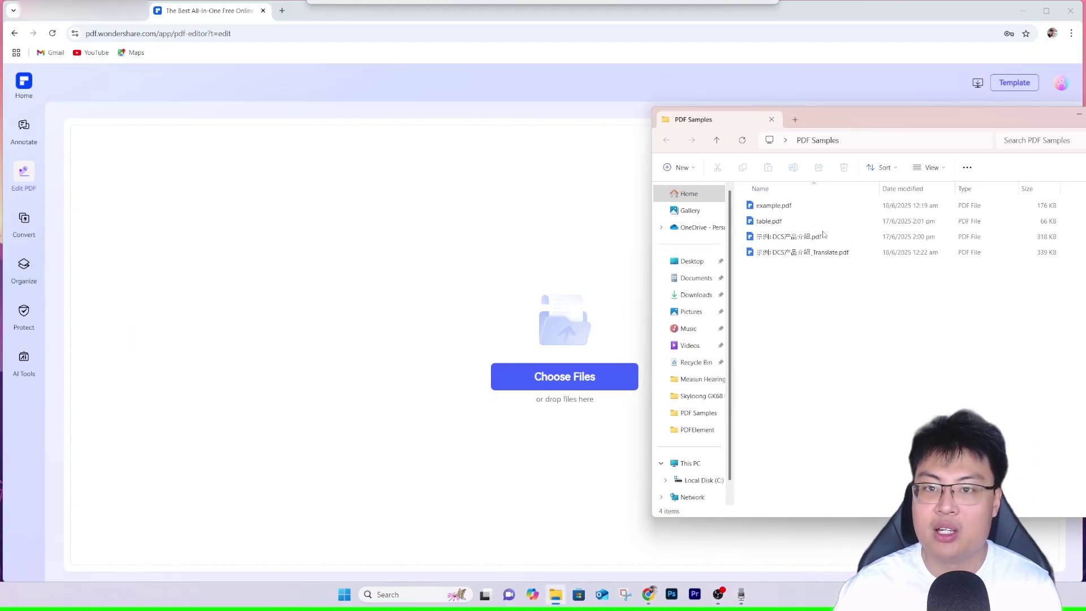
pyautogui.click(806, 253)
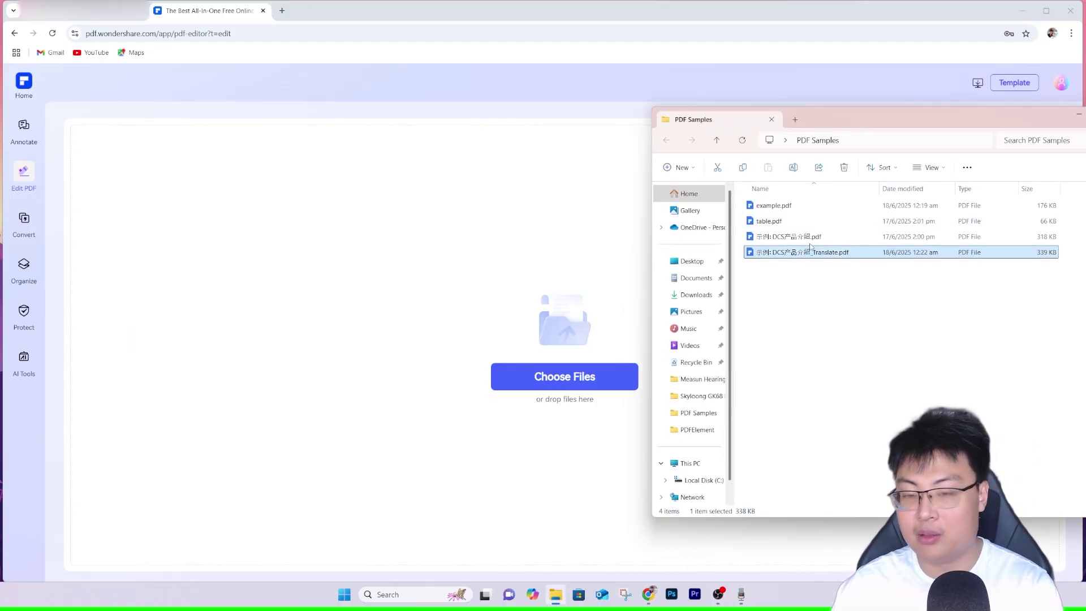
pyautogui.press('Delete')
# Drag example.pdf into the online editor and scroll through its pages.
pyautogui.moveTo(812, 249); pyautogui.dragTo(607, 294)
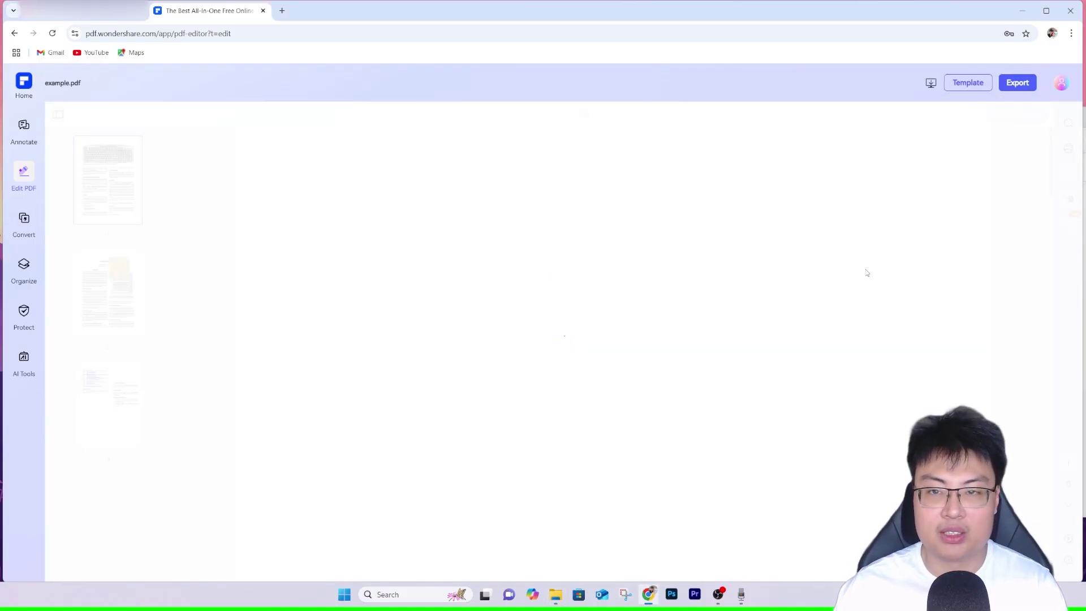
pyautogui.scroll(-2, 537, 364)
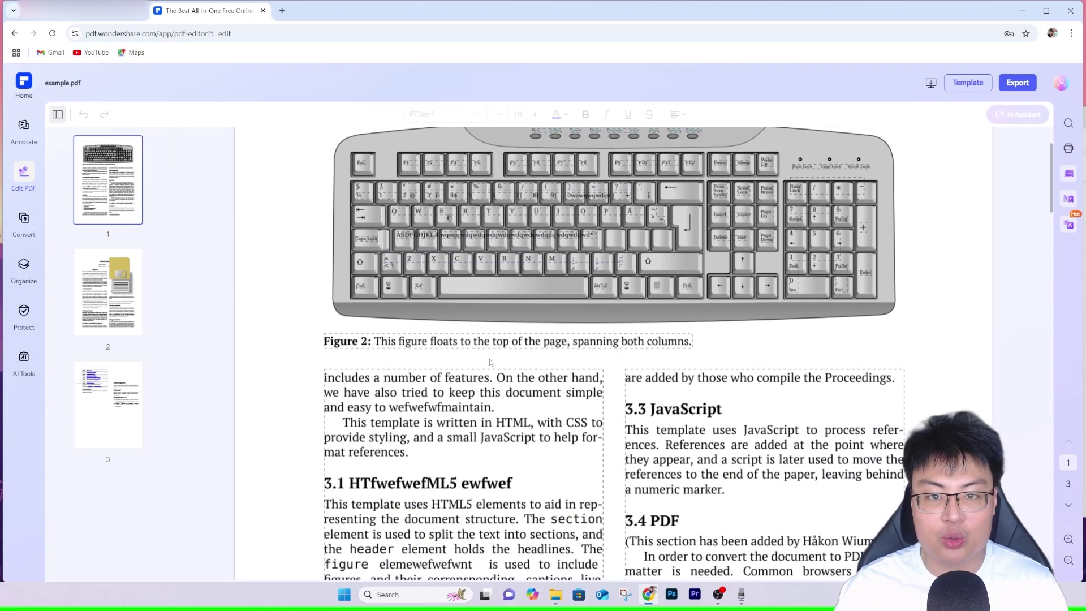
pyautogui.scroll(-20, 565, 339)
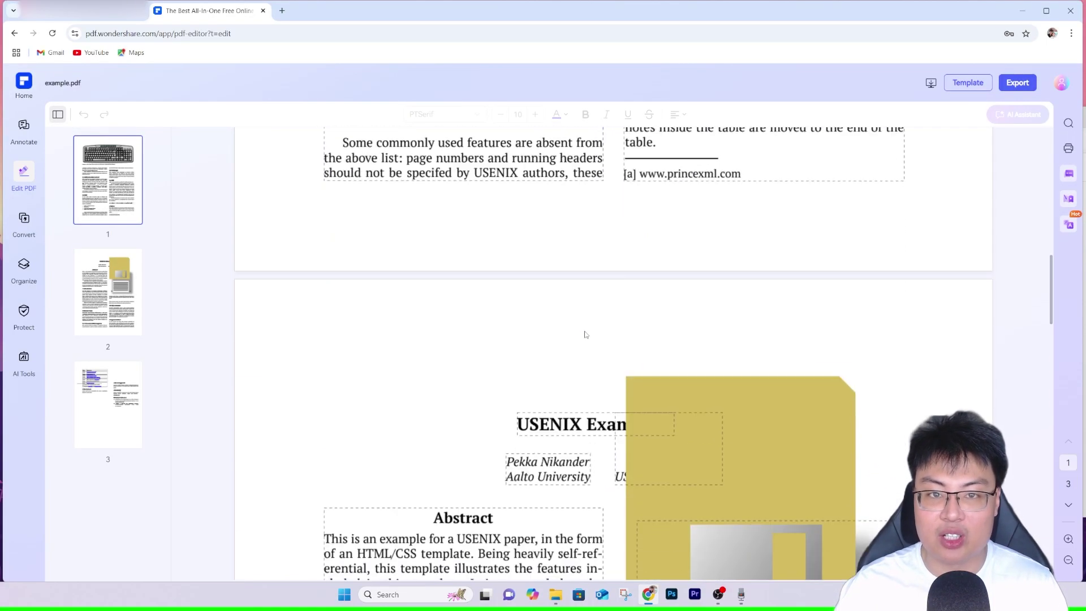
pyautogui.scroll(20, 565, 339)
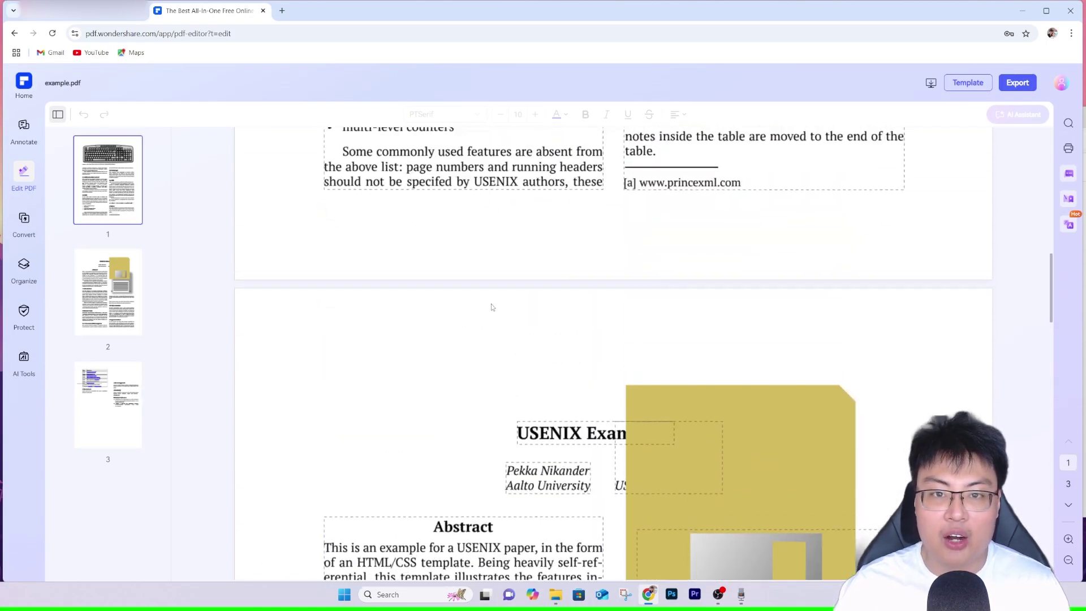
# Open example.pdf from the PDF Samples folder in Microsoft Edge.
pyautogui.click(556, 594)
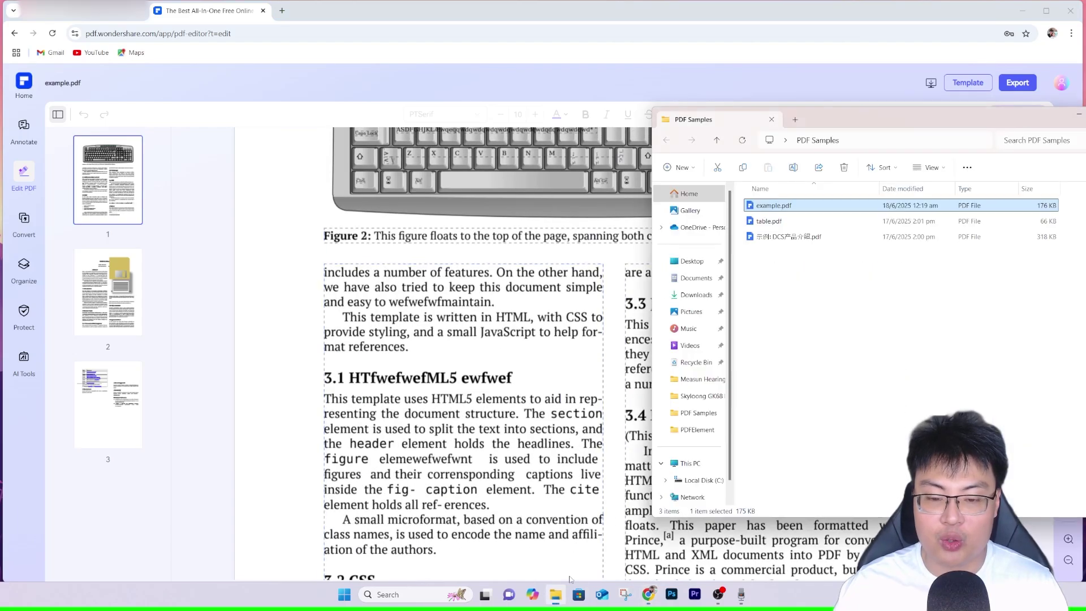
pyautogui.rightClick(825, 207)
pyautogui.moveTo(883, 255)
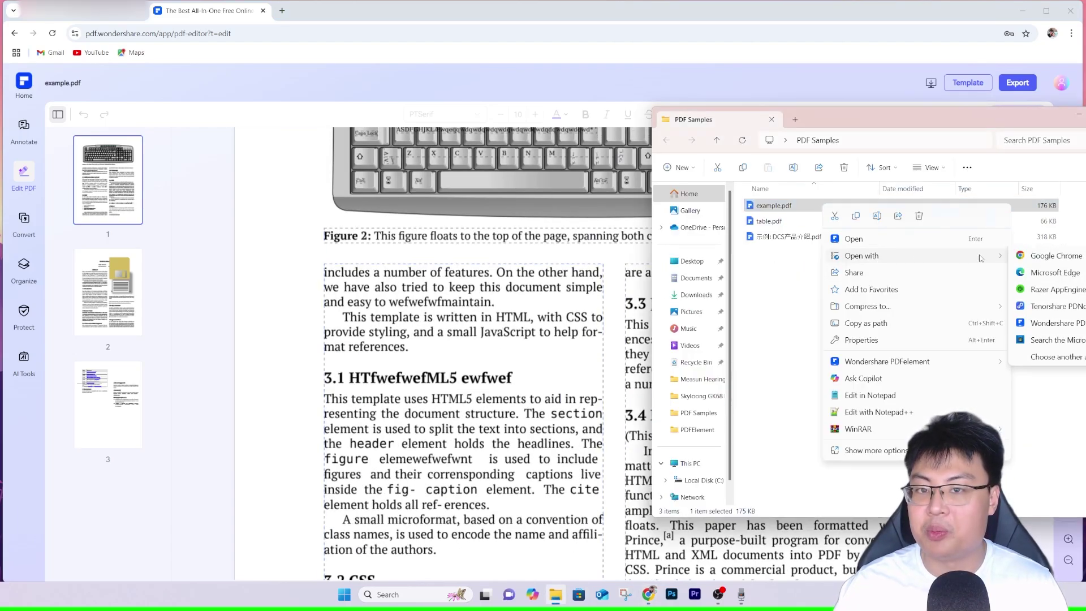
pyautogui.click(1055, 290)
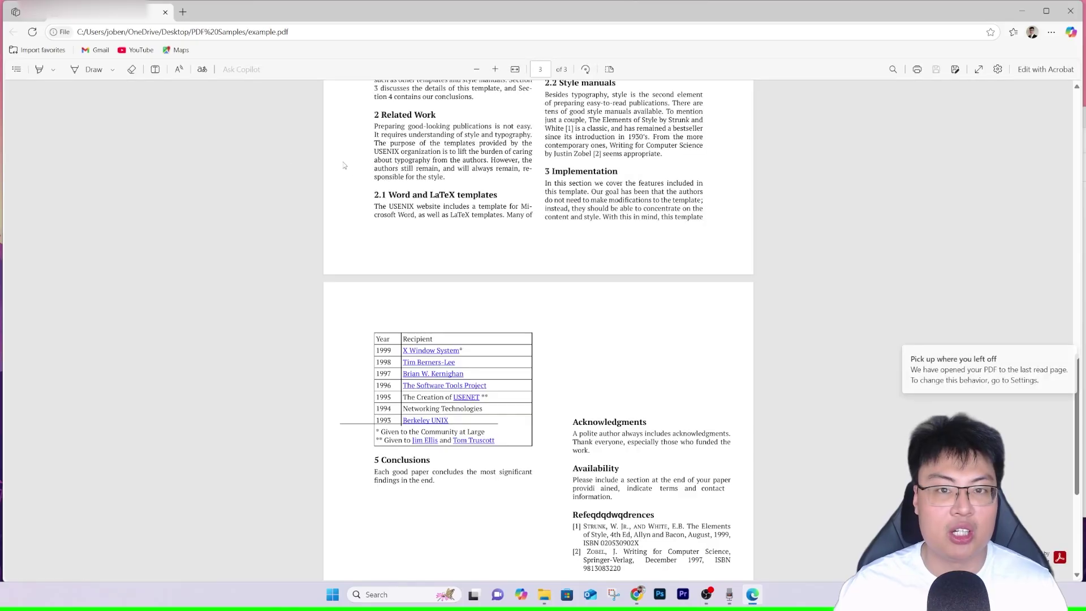
# Browse example.pdf in Edge, following the floppy image link and coming back to the document.
pyautogui.moveTo(305, 35); pyautogui.dragTo(227, 32)
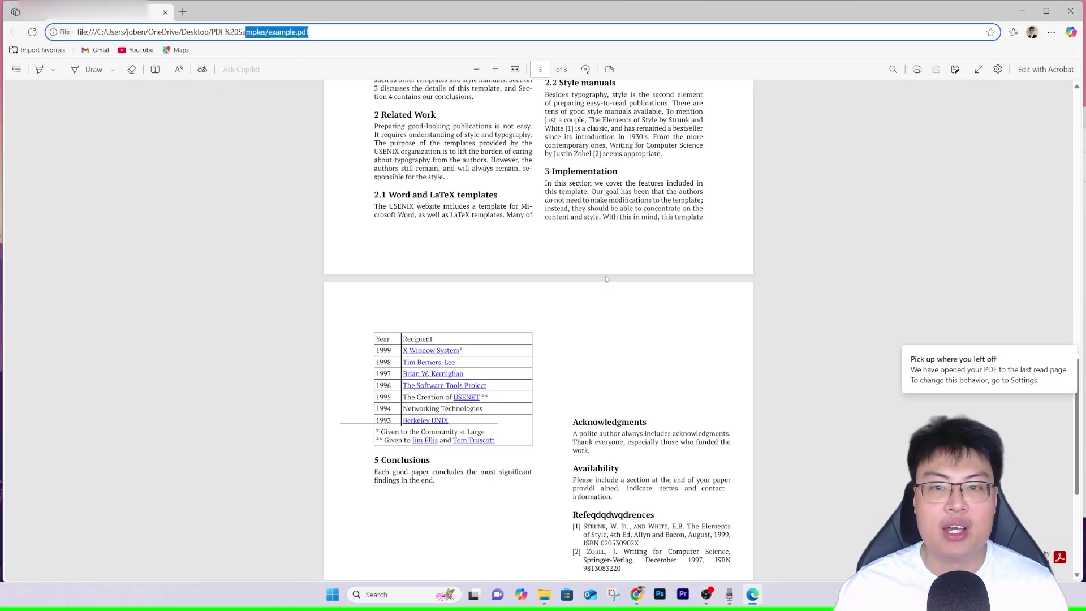
pyautogui.click(607, 279)
pyautogui.scroll(4, 607, 280)
pyautogui.rightClick(431, 270)
pyautogui.click(443, 222)
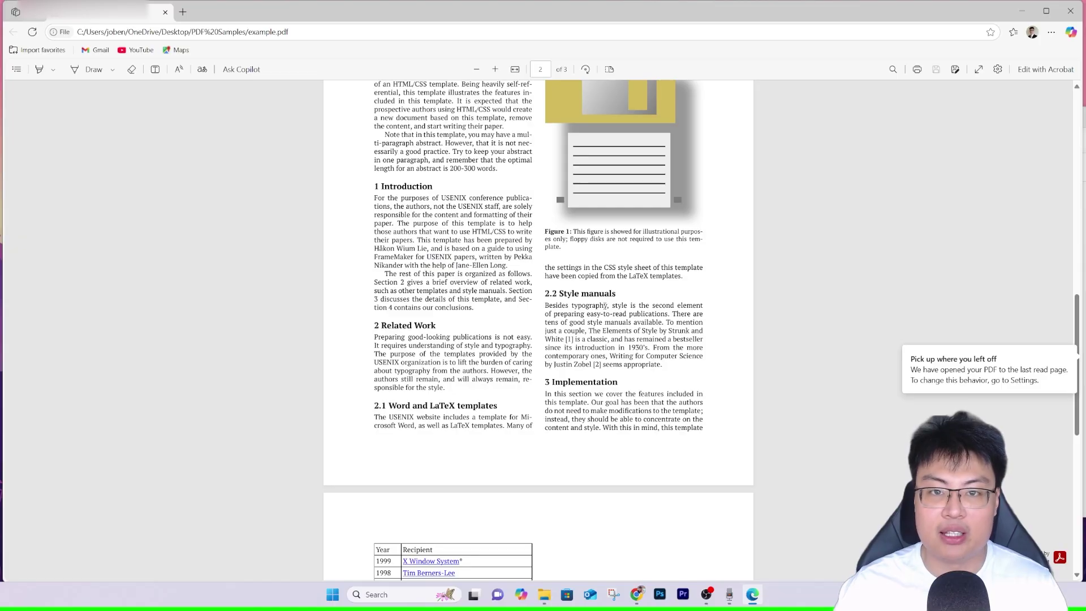
pyautogui.click(607, 305)
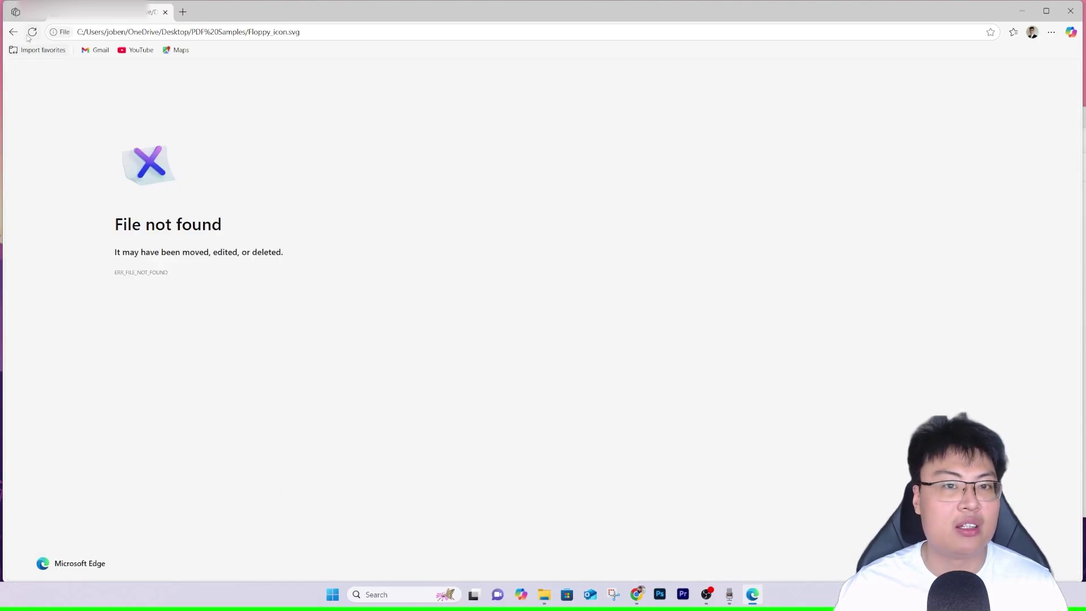
pyautogui.click(13, 31)
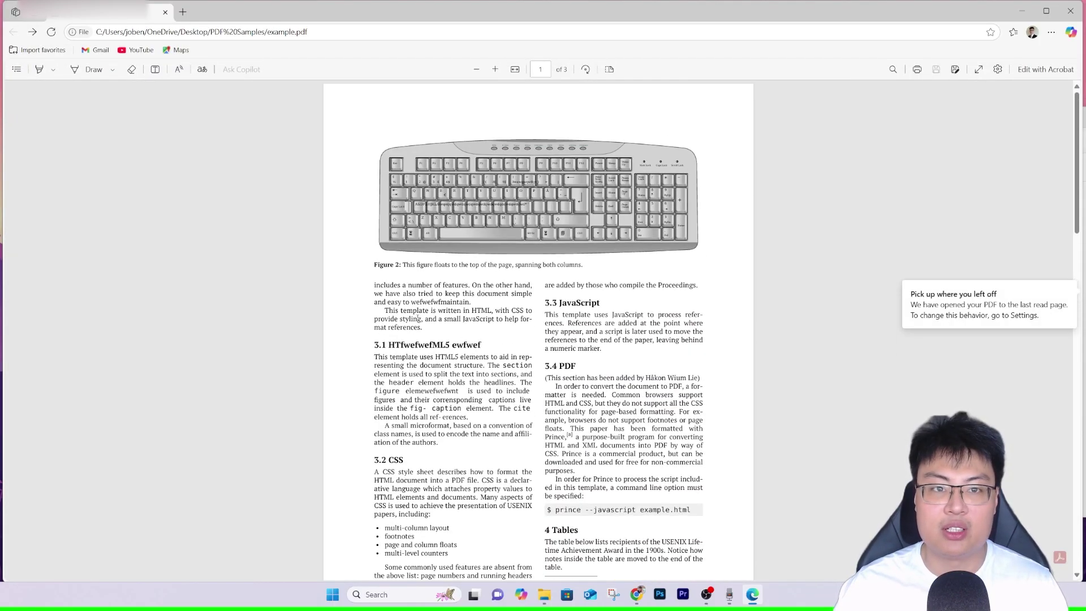
pyautogui.scroll(-15, 526, 283)
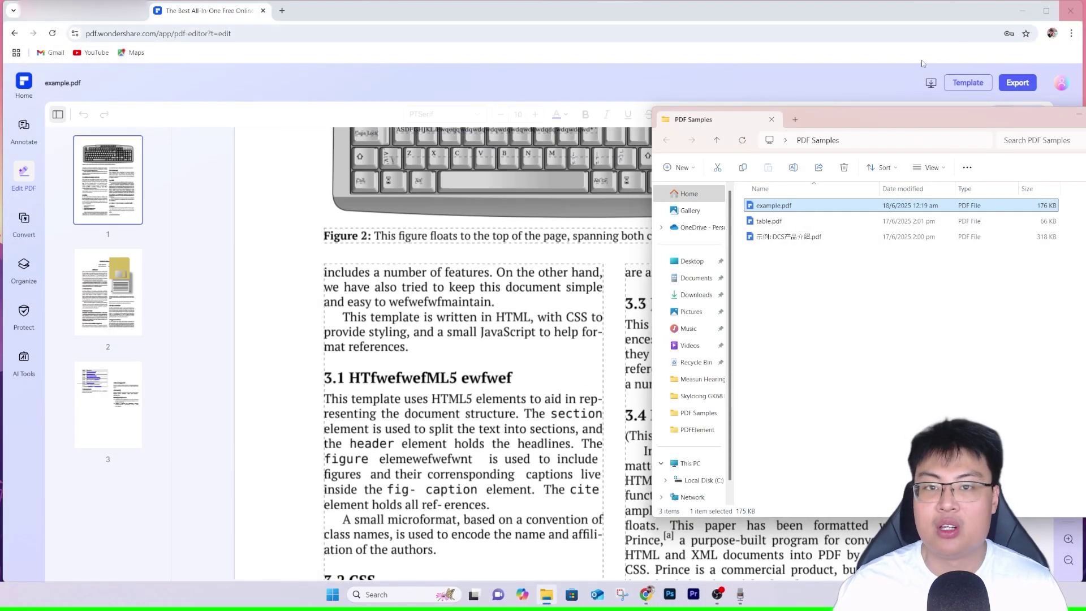
pyautogui.click(552, 251)
# Insert 'wdwad' into the word 'document' and 'wdd' into the 3.3 JavaScript heading.
pyautogui.scroll(-4, 719, 288)
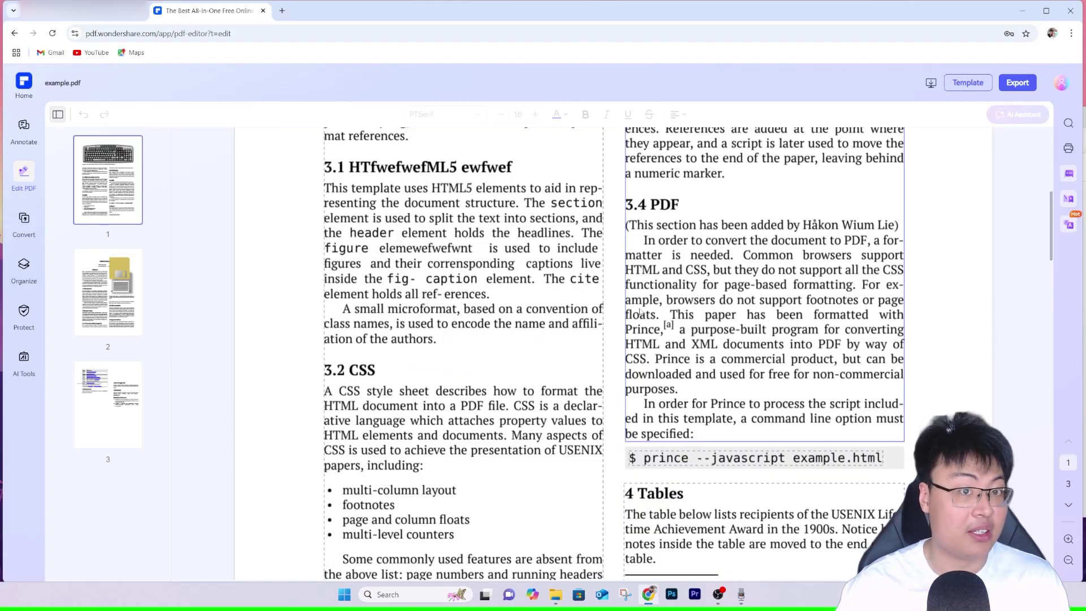
pyautogui.scroll(1, 512, 333)
pyautogui.doubleClick(438, 260)
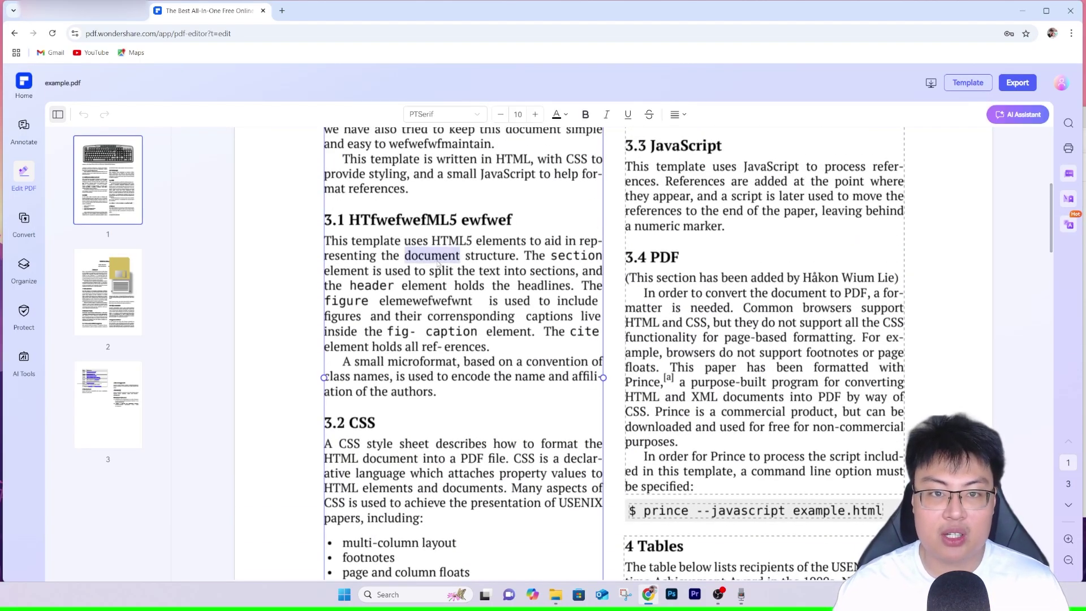
pyautogui.click(441, 260)
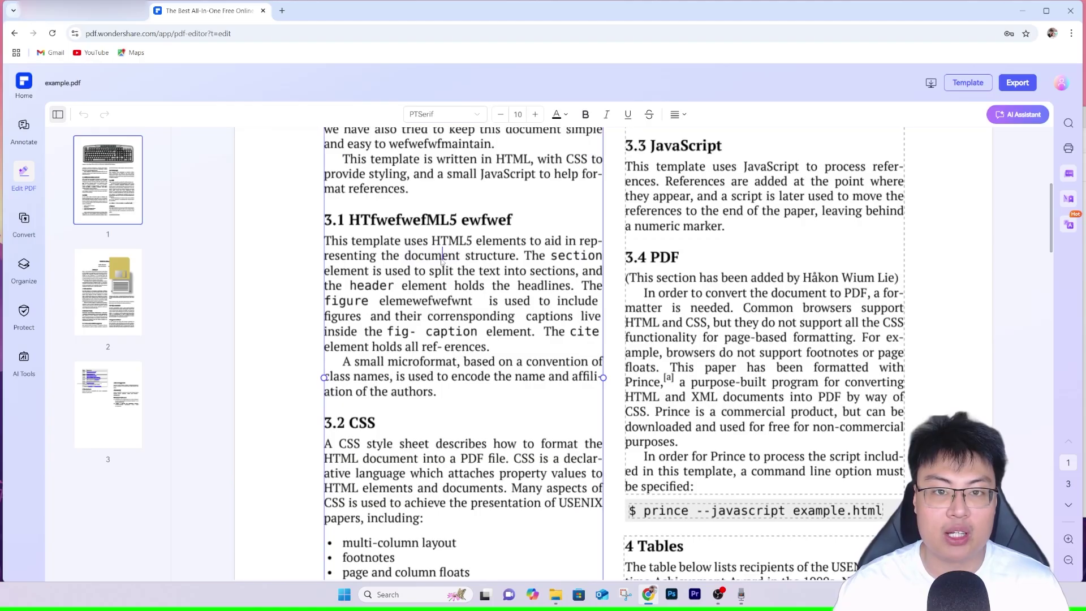
pyautogui.write('wdwad')
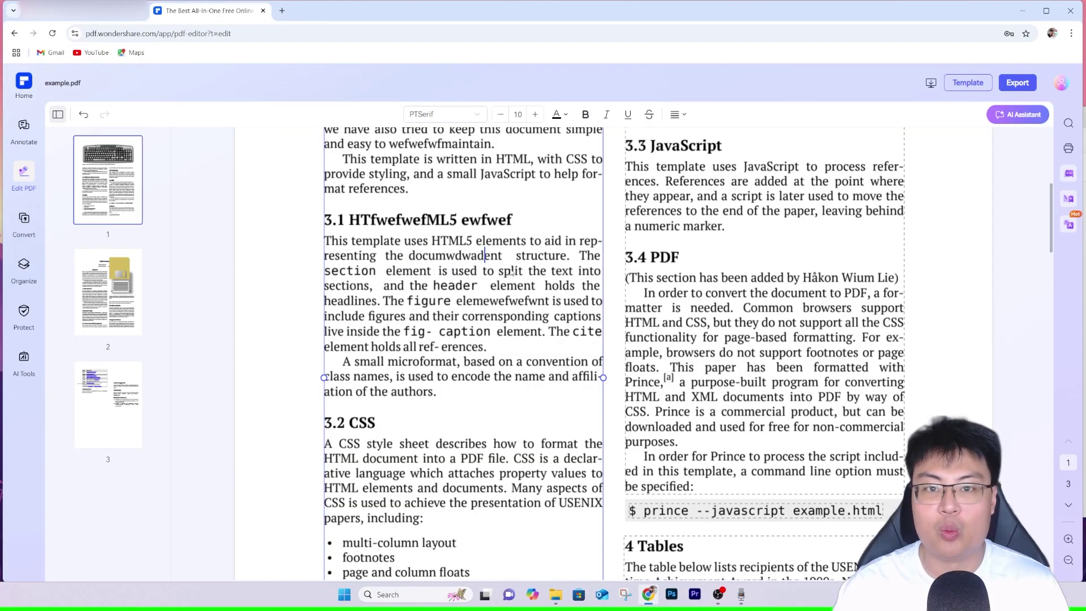
pyautogui.scroll(2, 549, 306)
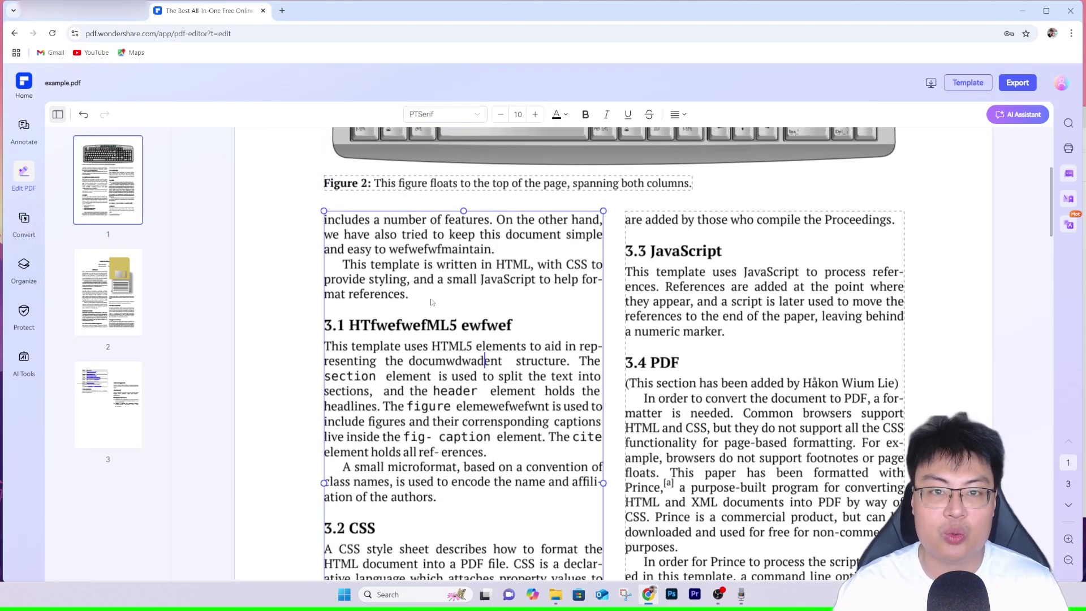
pyautogui.click(668, 253)
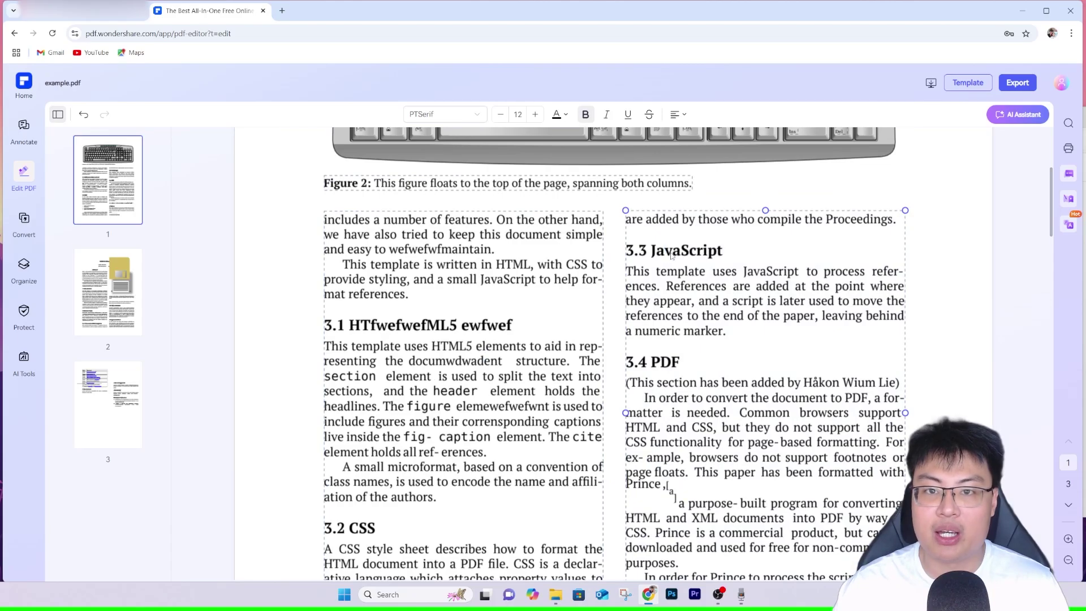
pyautogui.write('wdd')
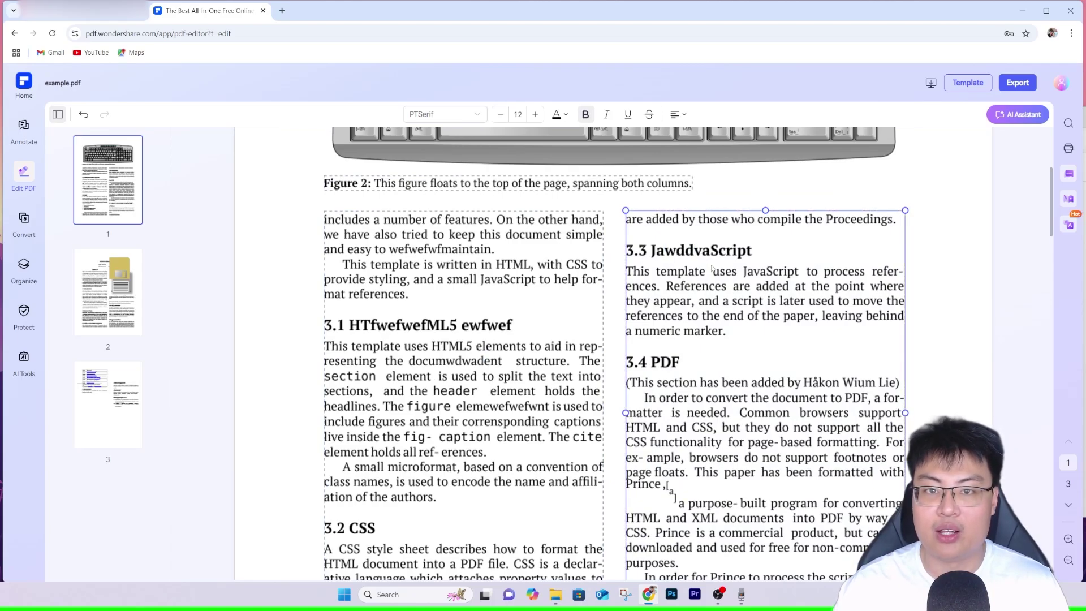
# Delete the word 'describes' from the 3.2 CSS paragraph.
pyautogui.scroll(5, 508, 311)
pyautogui.scroll(-8, 479, 297)
pyautogui.scroll(-3, 479, 297)
pyautogui.click(418, 238)
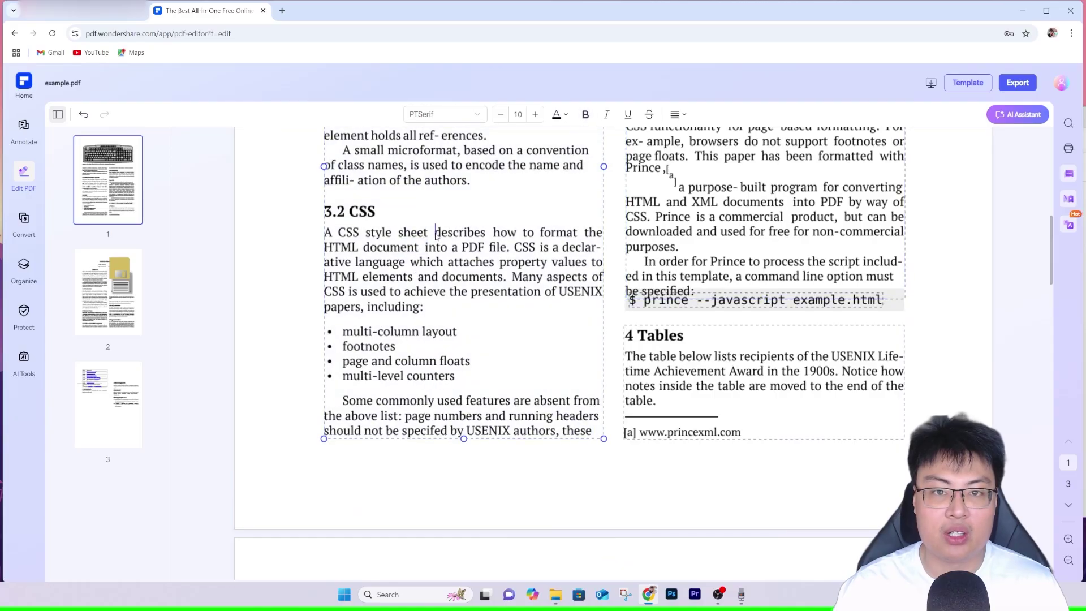
pyautogui.moveTo(436, 236); pyautogui.dragTo(484, 238)
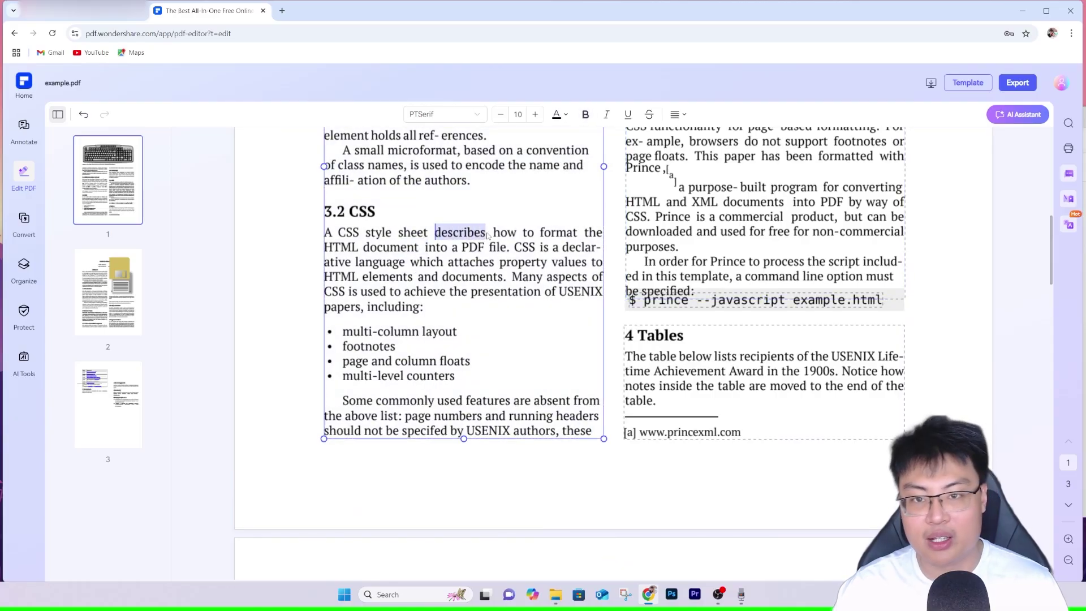
pyautogui.press('BackSpace')
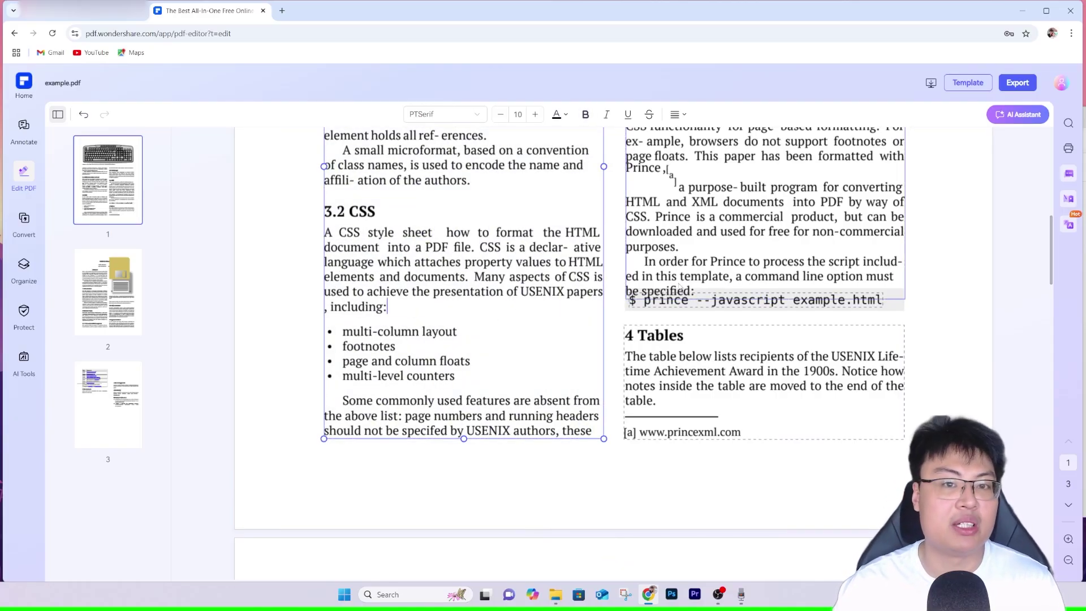
# Change the table entry to 'X Winrwrw3dow System' by inserting 'rwrw3' after 'Win'.
pyautogui.scroll(-15, 672, 289)
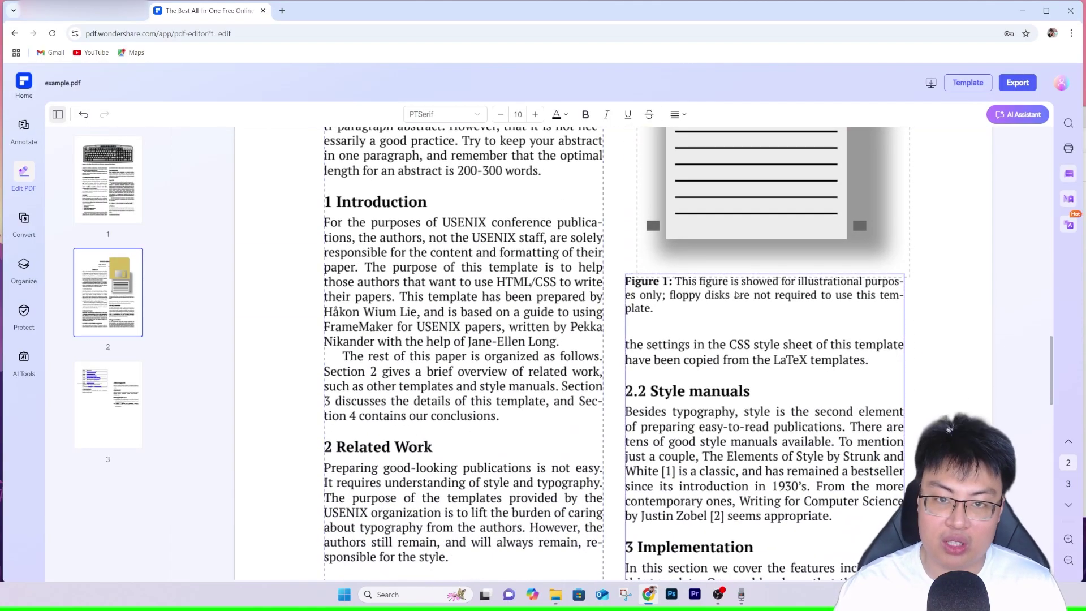
pyautogui.scroll(-15, 731, 294)
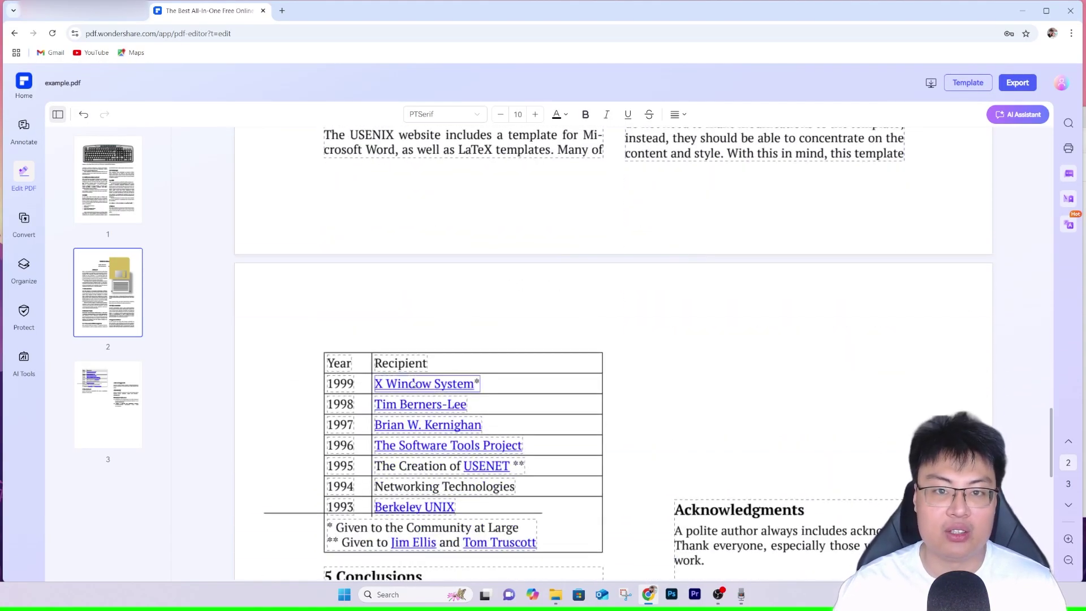
pyautogui.click(430, 385)
pyautogui.click(414, 388)
pyautogui.write('rwrw3')
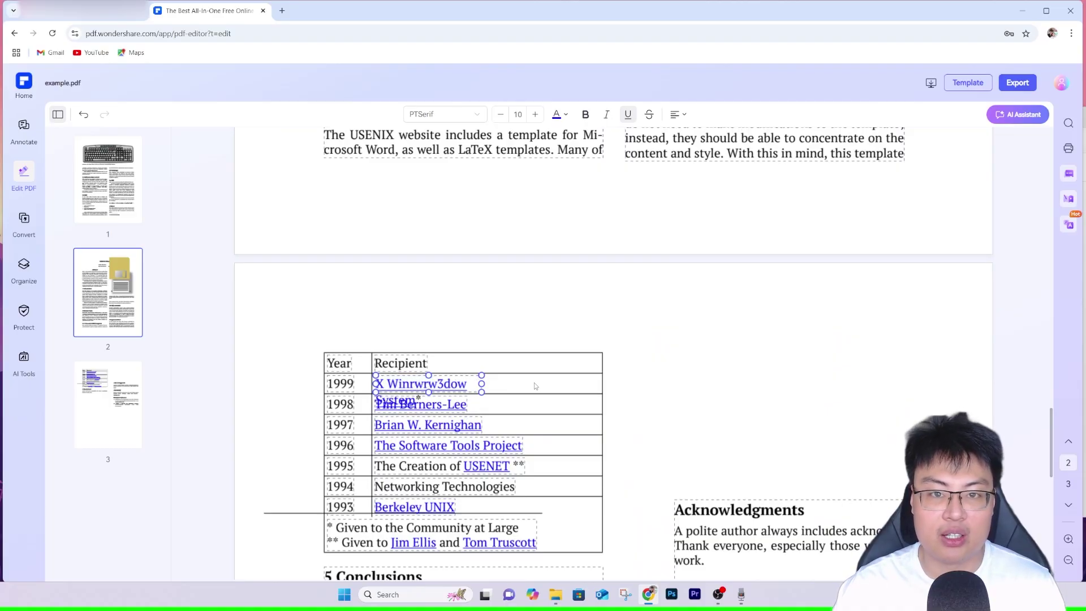
pyautogui.scroll(-6, 534, 387)
pyautogui.scroll(15, 689, 307)
pyautogui.scroll(10, 583, 281)
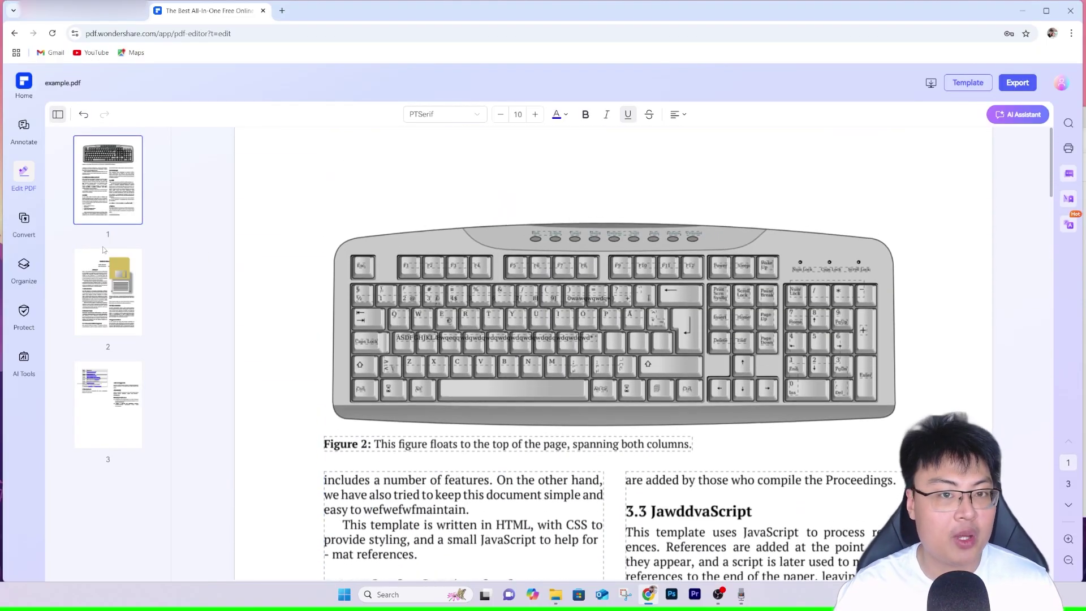
pyautogui.moveTo(33, 230)
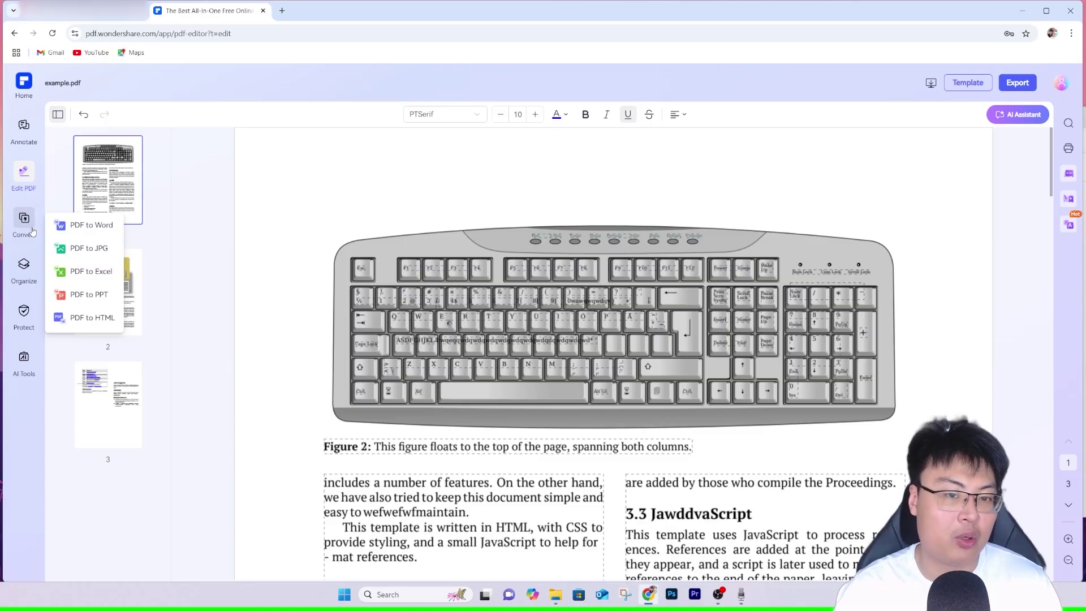
# Rearrange example.pdf with page 3 first and the floppy page second, and apply it.
pyautogui.moveTo(25, 283)
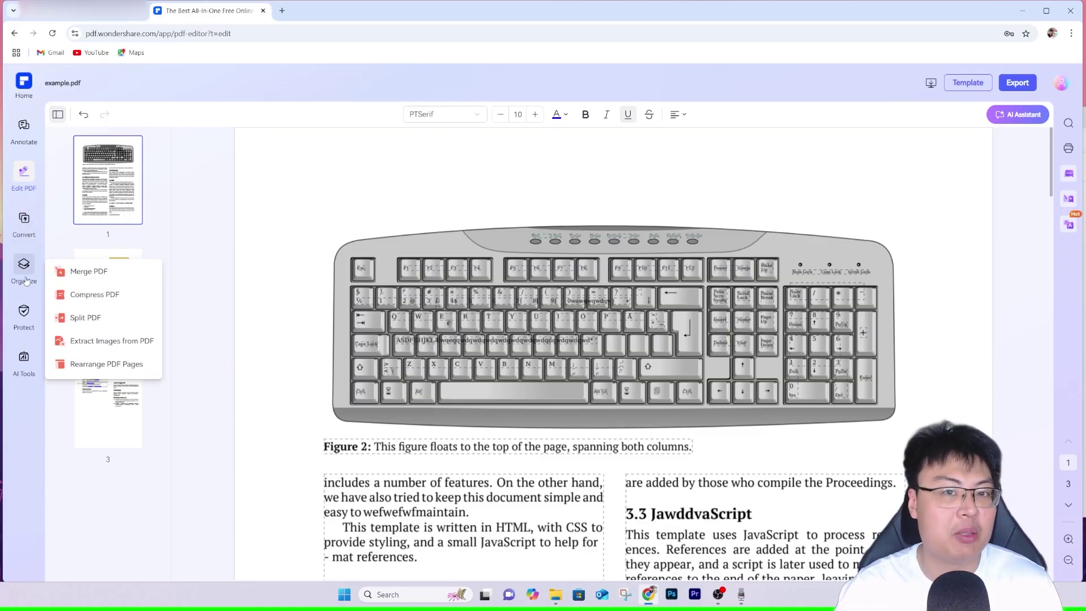
pyautogui.click(117, 364)
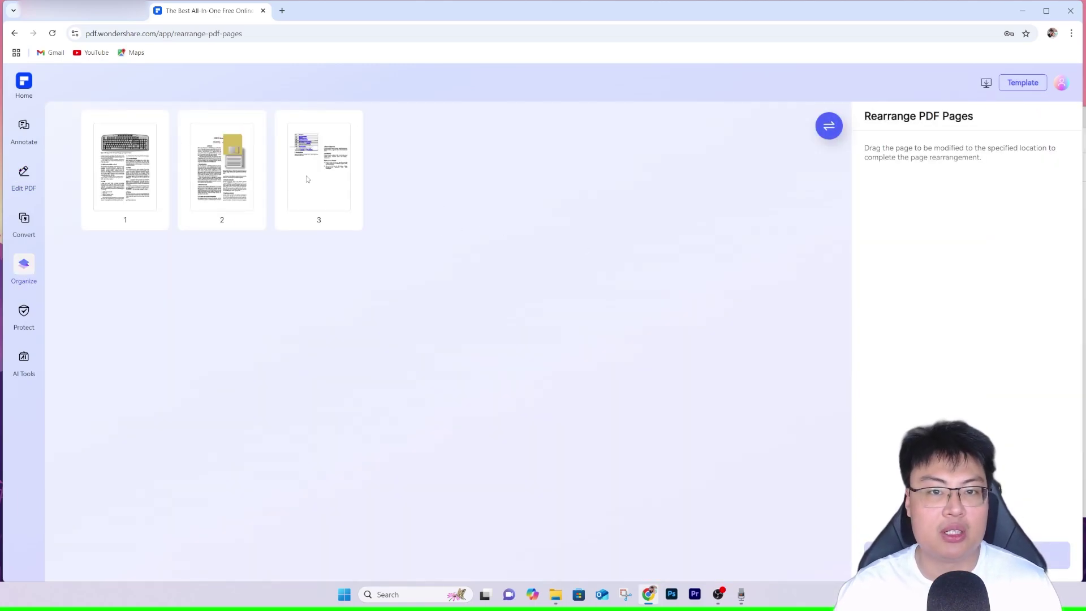
pyautogui.moveTo(307, 179); pyautogui.dragTo(145, 177)
pyautogui.moveTo(300, 229); pyautogui.dragTo(218, 153)
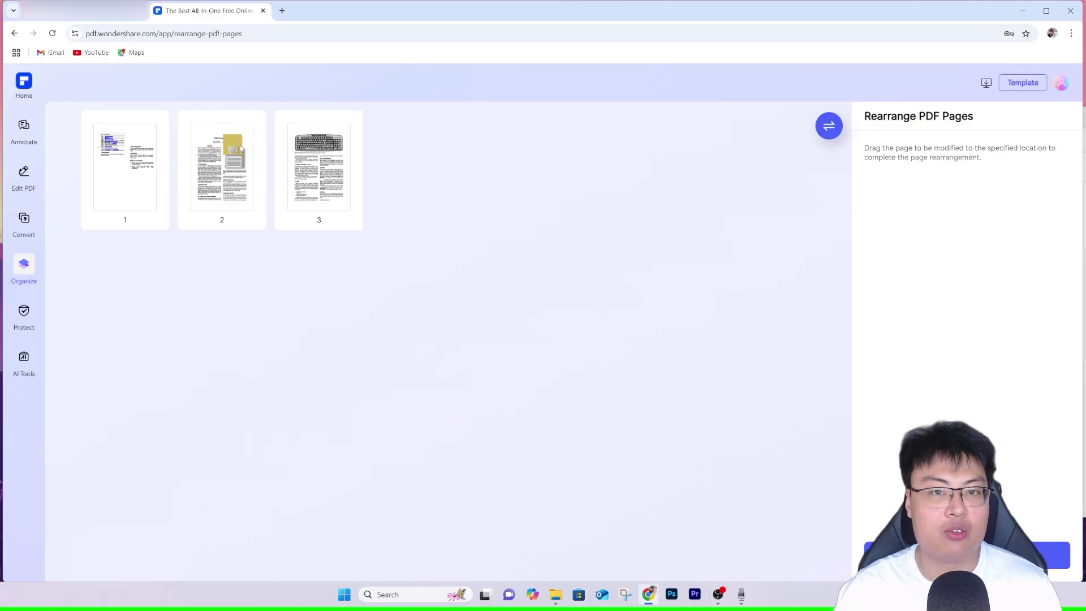
pyautogui.click(962, 556)
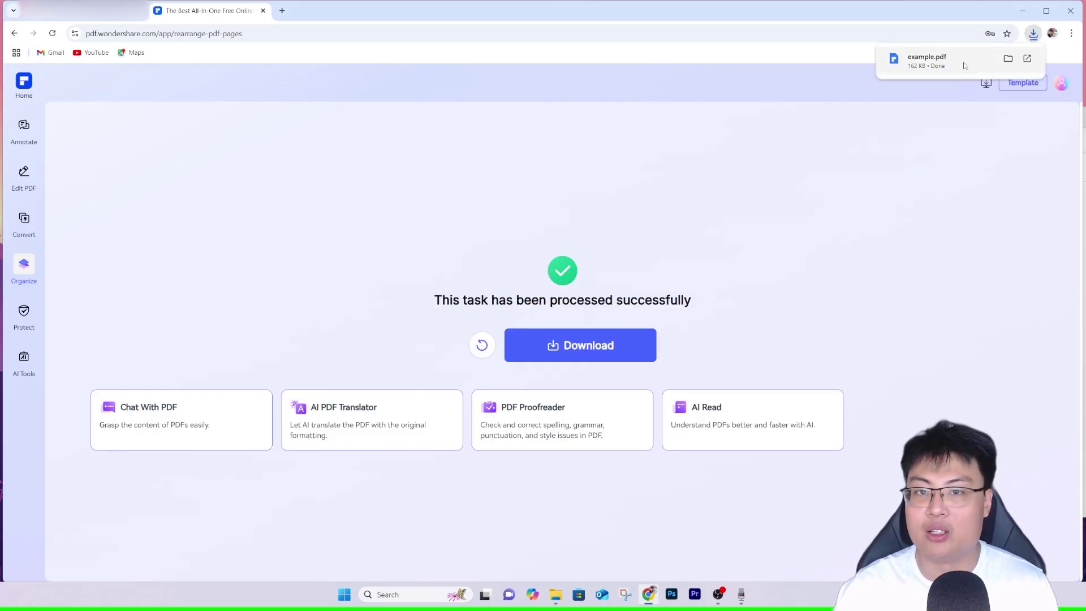
# Open the downloaded example.pdf from its folder in Edge and check the new page order.
pyautogui.click(1009, 61)
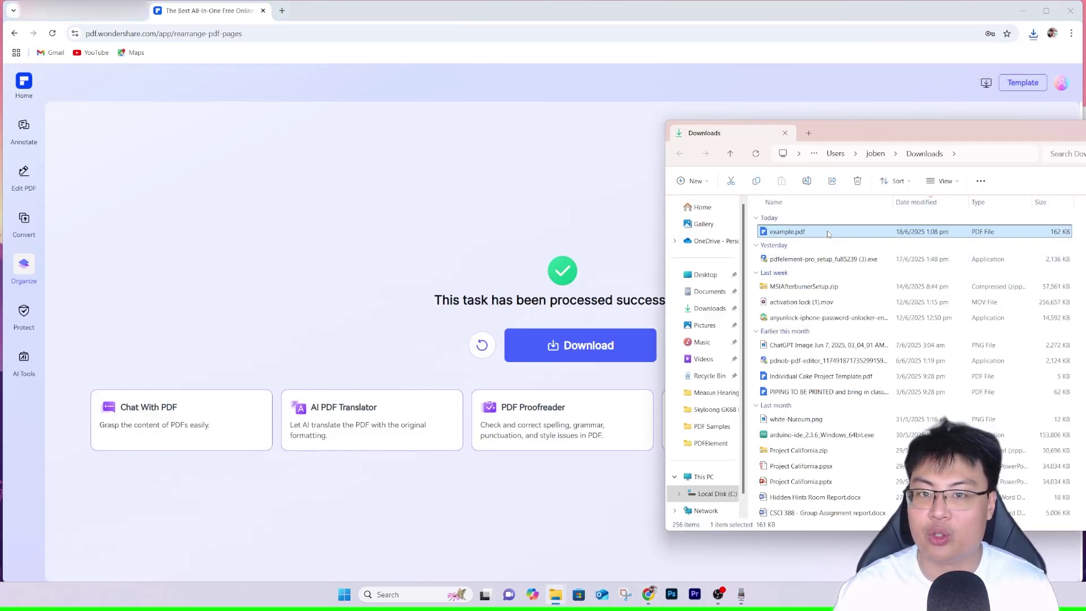
pyautogui.rightClick(828, 233)
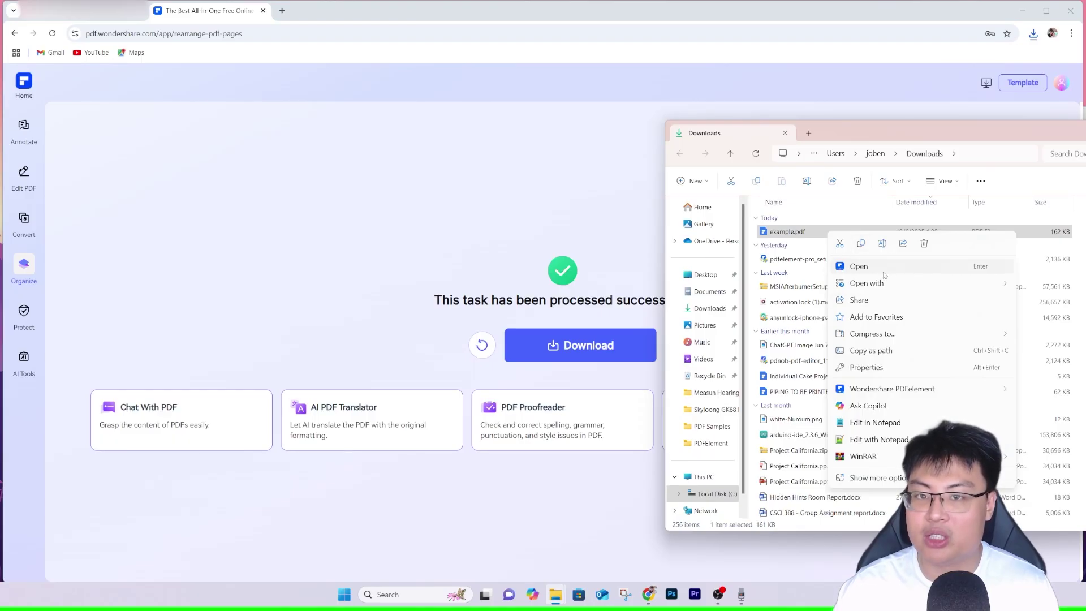
pyautogui.moveTo(895, 283)
pyautogui.click(1055, 303)
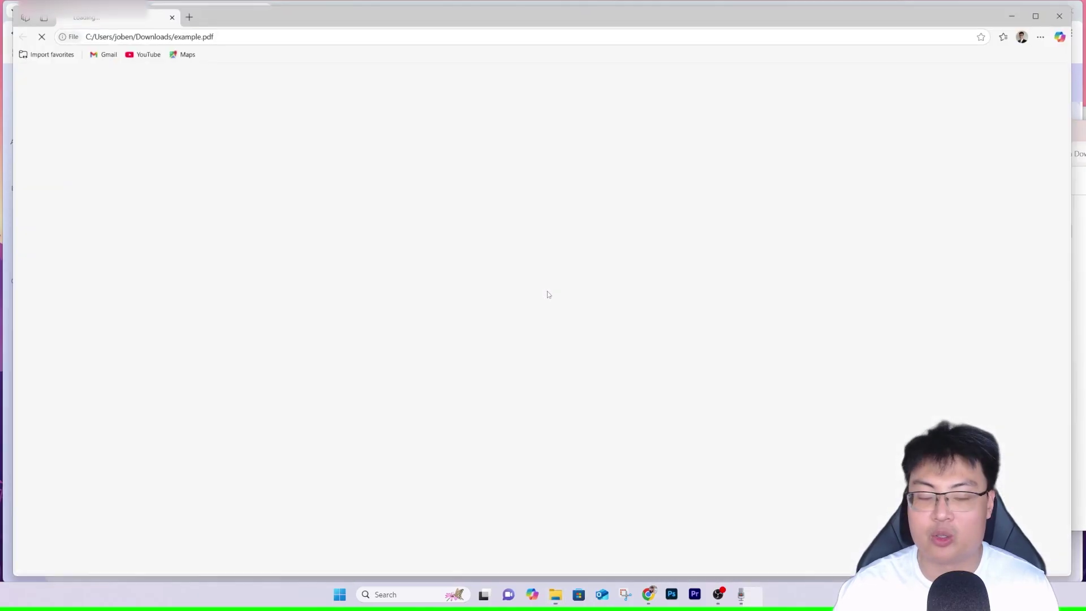
pyautogui.scroll(-3, 536, 244)
pyautogui.scroll(3, 533, 280)
pyautogui.scroll(-15, 533, 280)
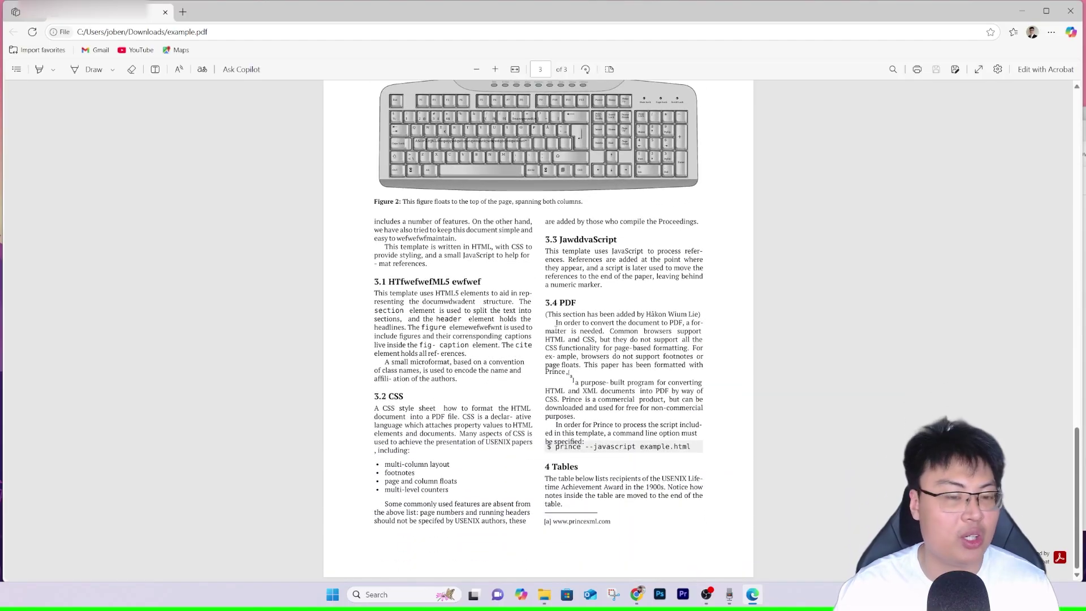
pyautogui.scroll(3, 537, 339)
pyautogui.scroll(-3, 538, 339)
pyautogui.scroll(10, 535, 160)
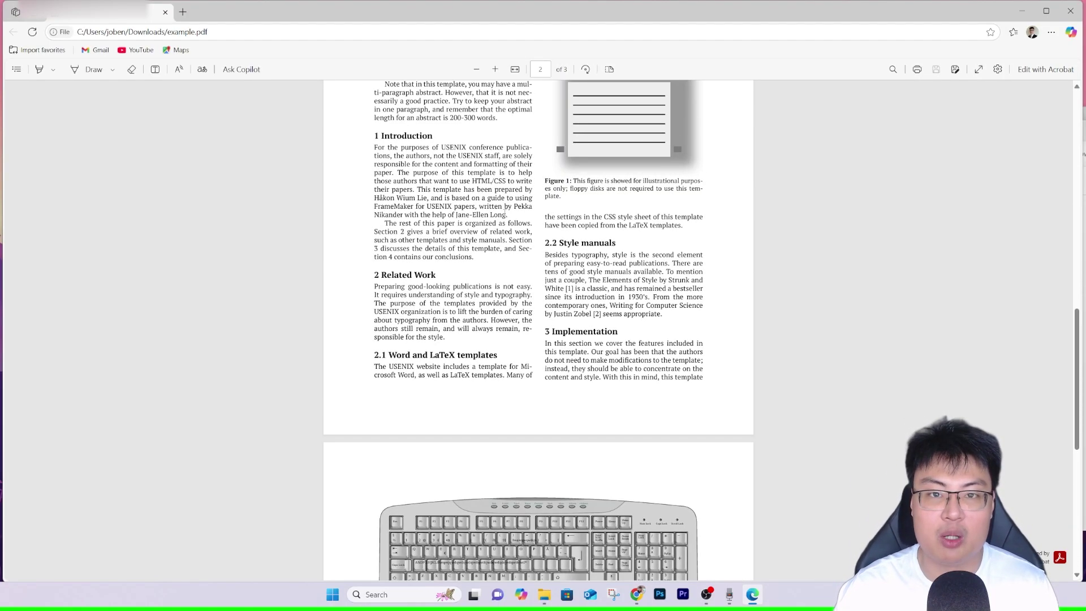
pyautogui.scroll(-10, 534, 159)
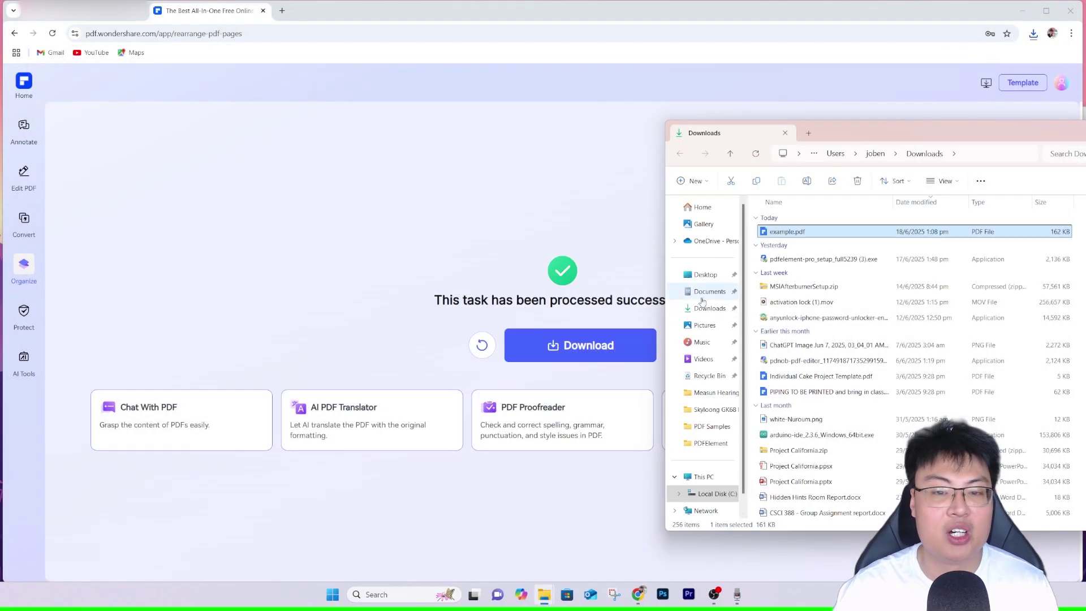
pyautogui.click(248, 233)
# Choose Protect PDF from the Protect group in the sidebar menu.
pyautogui.moveTo(24, 270)
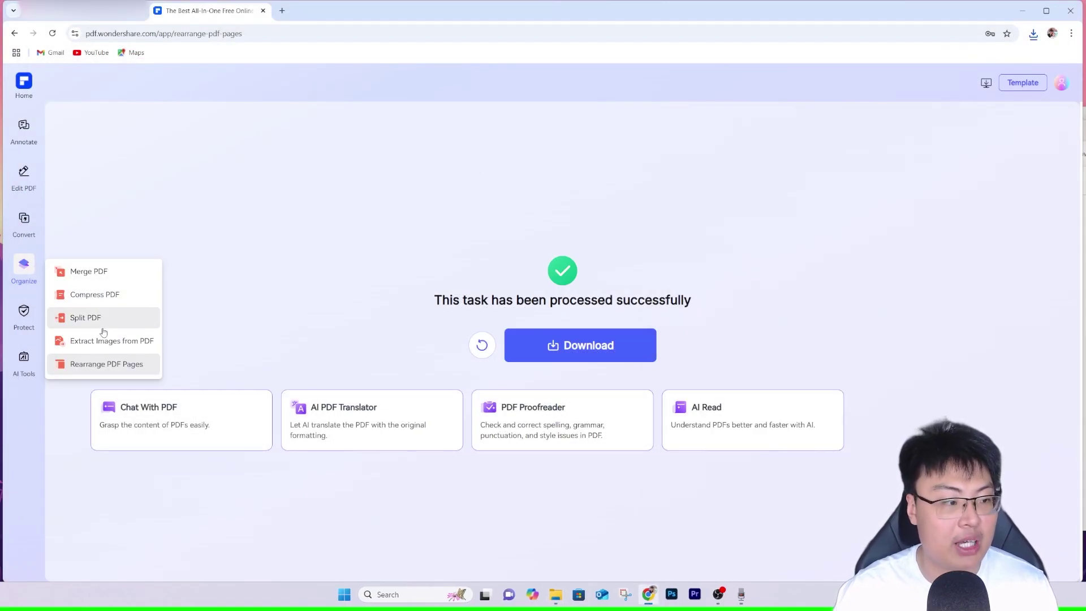
pyautogui.moveTo(24, 323)
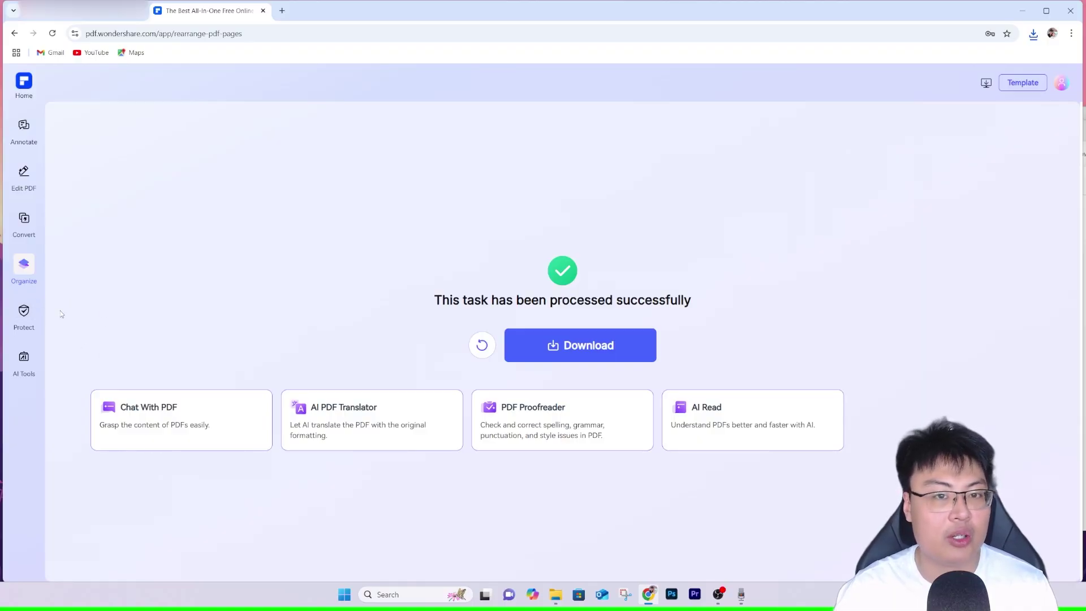
pyautogui.click(80, 318)
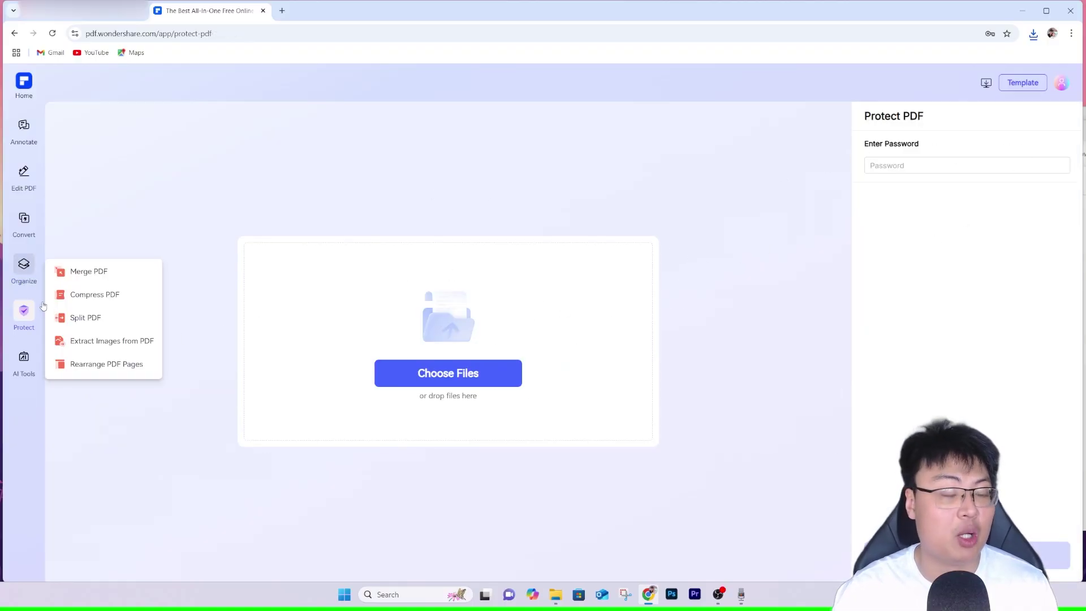
pyautogui.moveTo(23, 369)
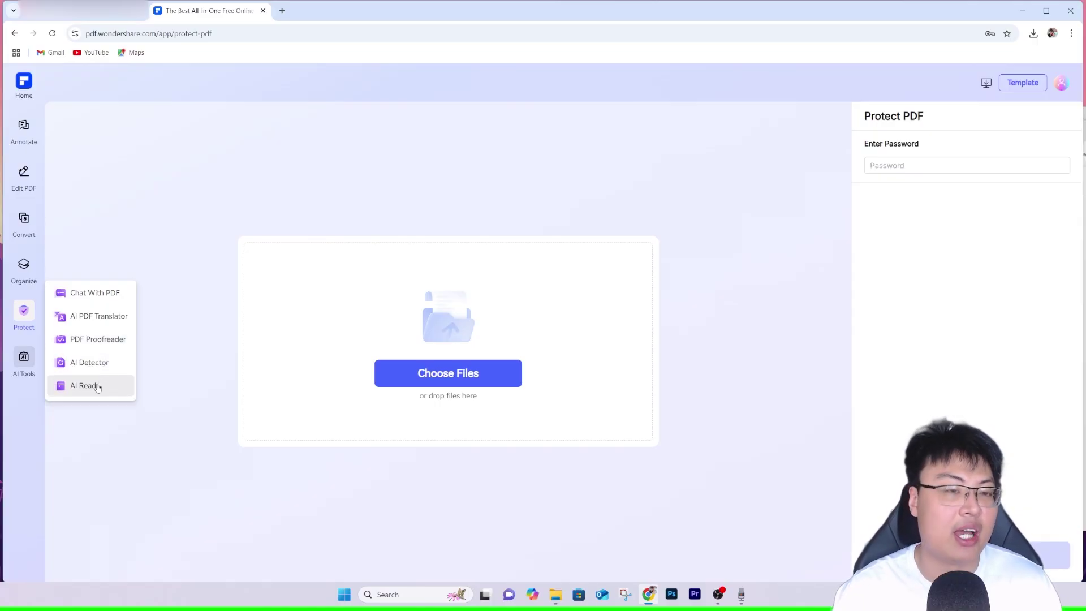
# Start Chat With PDF and upload example.pdf from Desktop > PDF Samples.
pyautogui.click(86, 294)
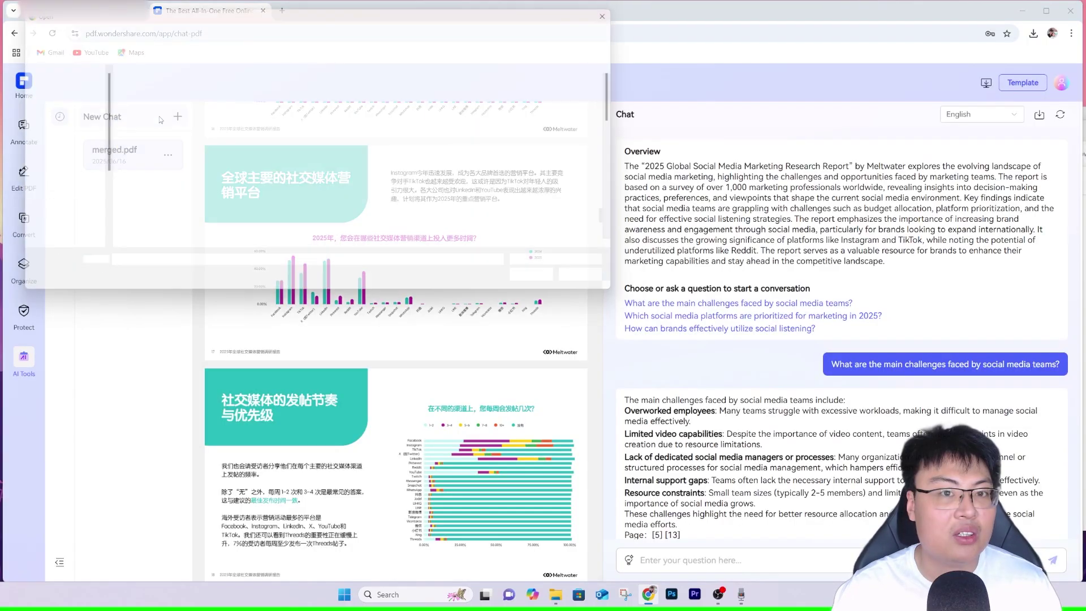
pyautogui.click(46, 103)
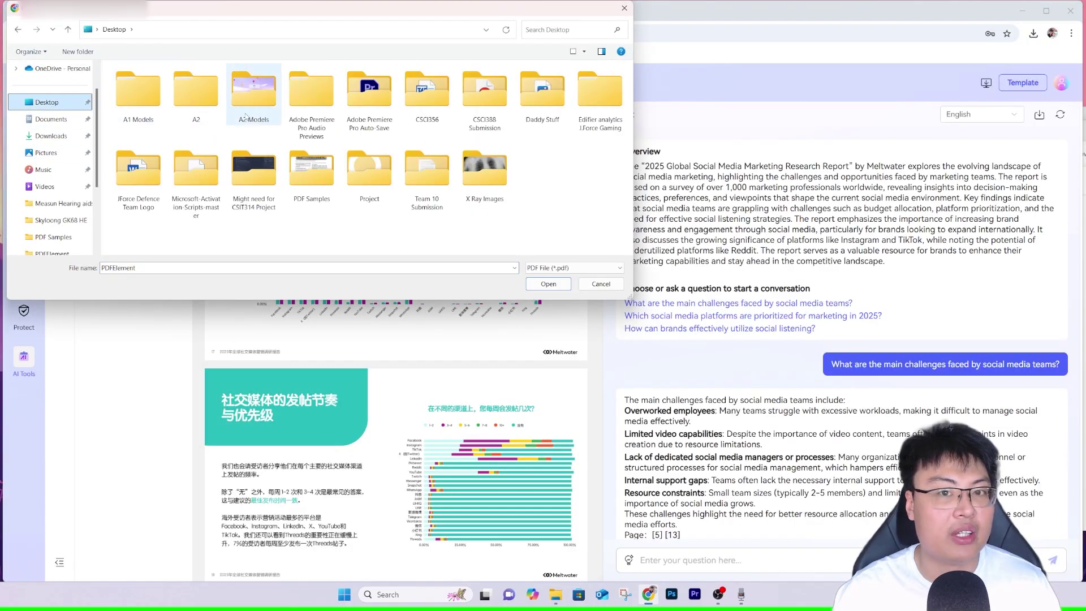
pyautogui.doubleClick(329, 185)
pyautogui.click(205, 85)
pyautogui.doubleClick(204, 83)
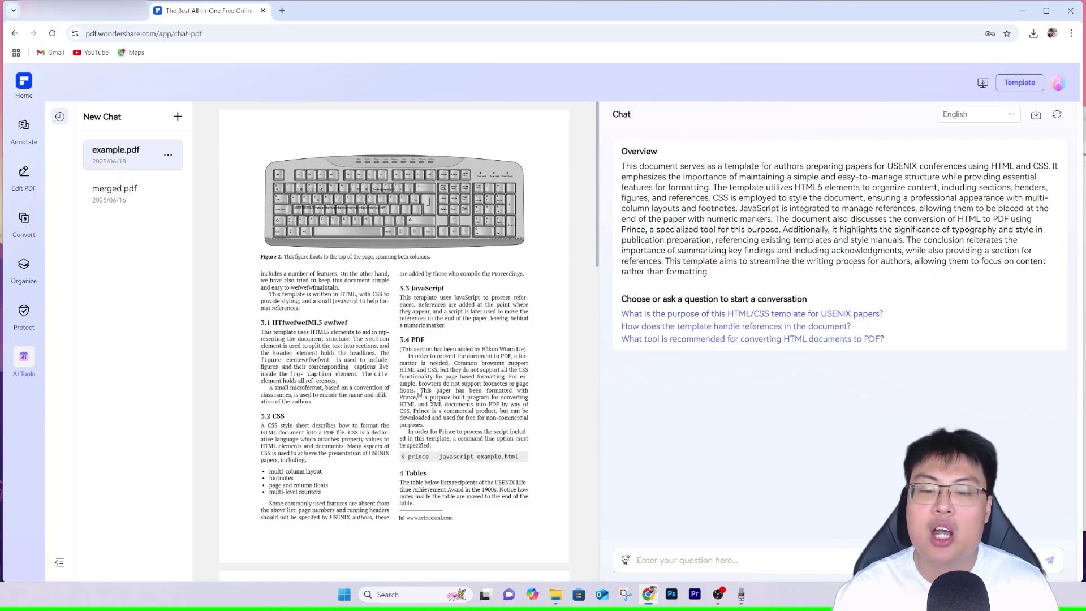
# Ask the chat 'what is javascript4' about example.pdf.
pyautogui.click(686, 563)
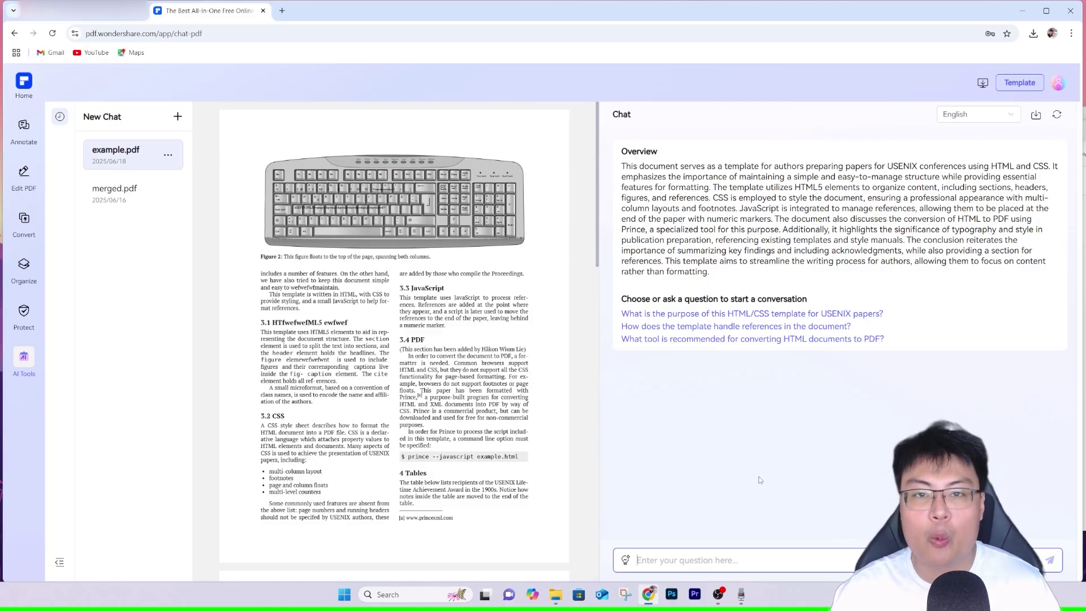
pyautogui.moveTo(549, 434)
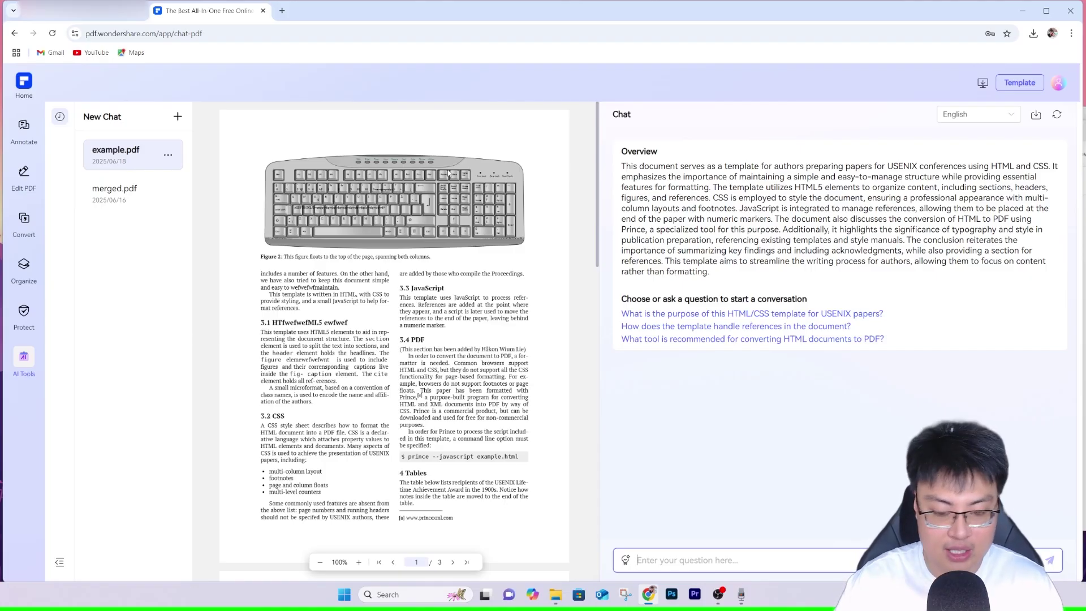
pyautogui.write('what is ')
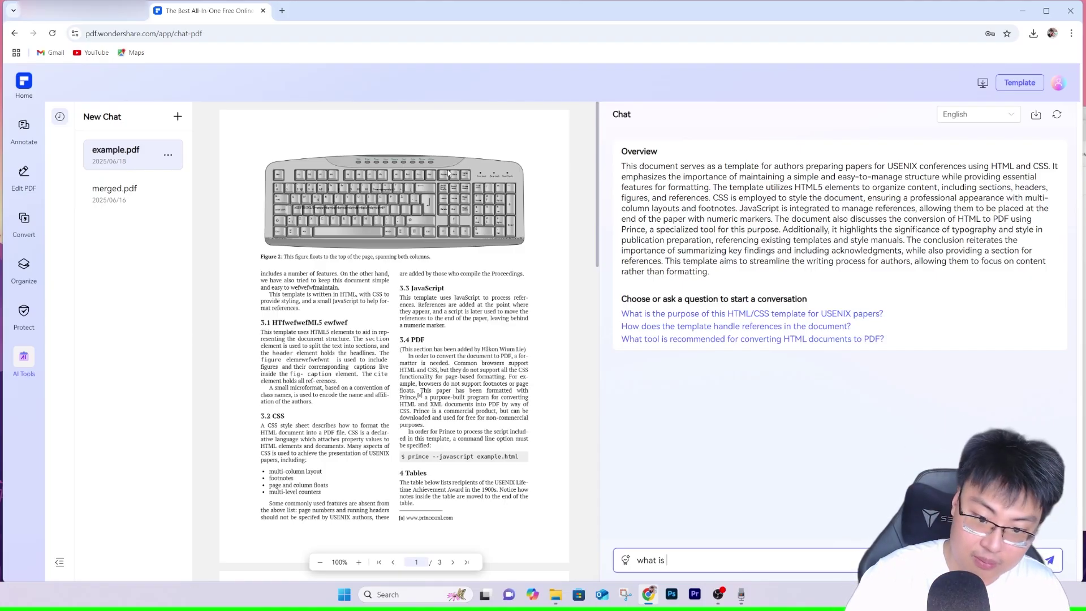
pyautogui.write('javas')
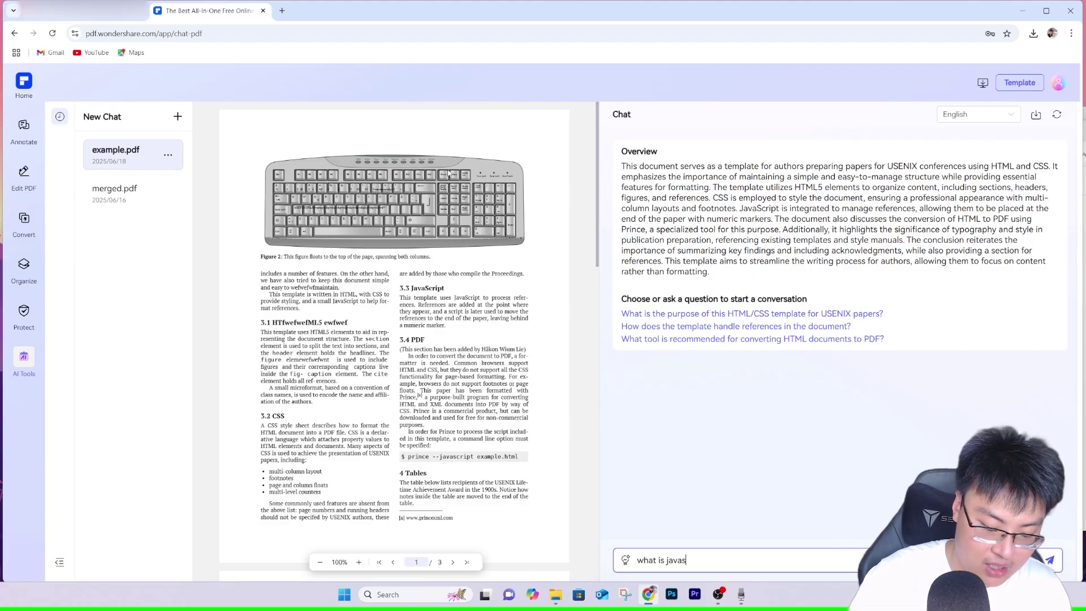
pyautogui.write('cript4')
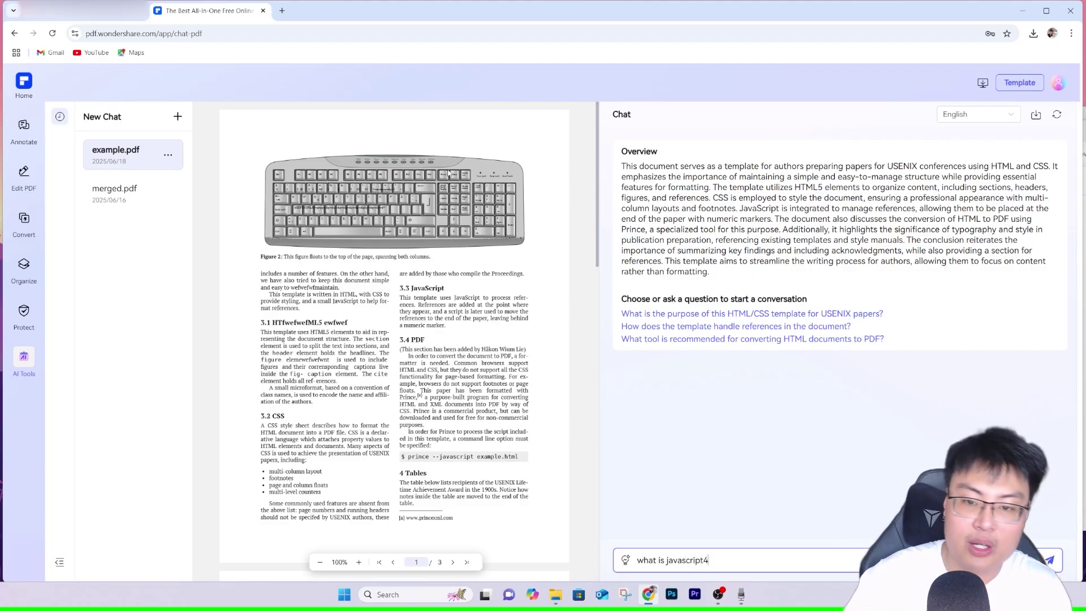
pyautogui.press('Return')
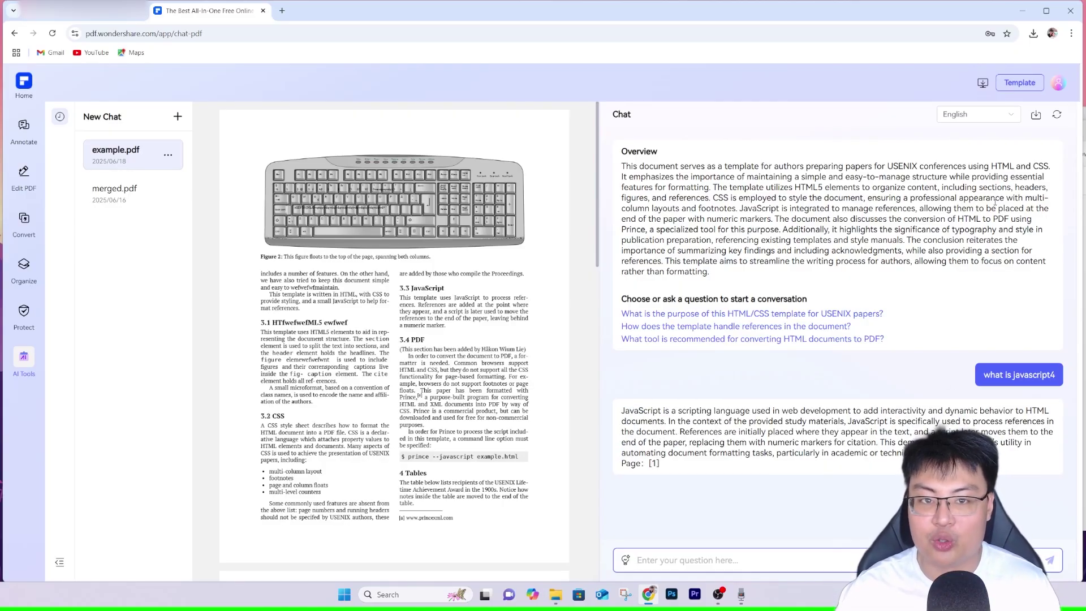
# Select the AI's JavaScript answer, then the matching 3.3 JavaScript paragraph in the PDF.
pyautogui.moveTo(625, 411); pyautogui.dragTo(1035, 454)
pyautogui.click(422, 298)
pyautogui.moveTo(405, 298); pyautogui.dragTo(529, 318)
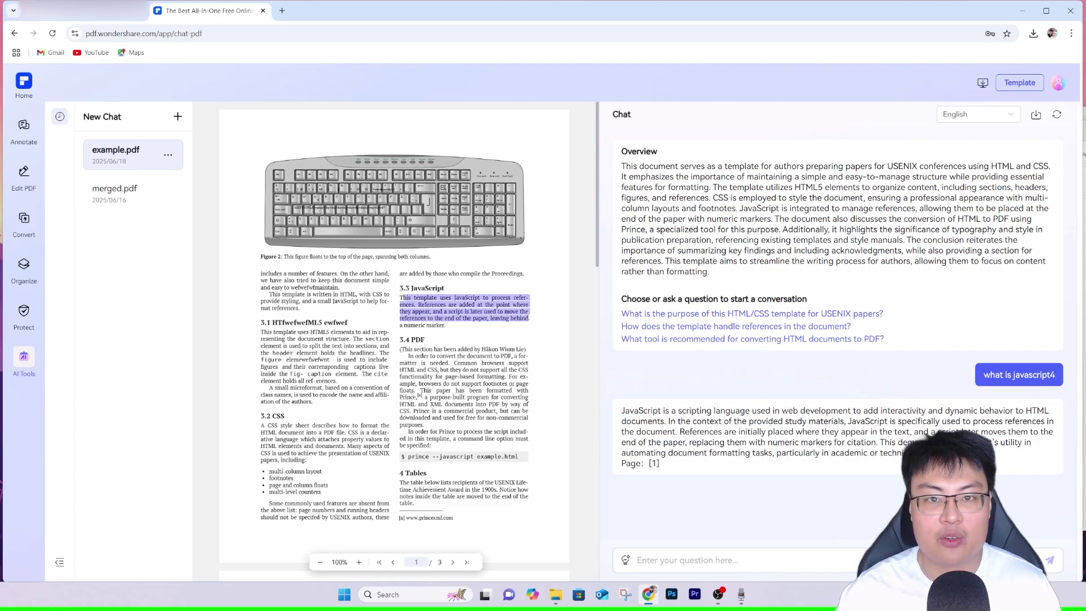
pyautogui.click(529, 321)
pyautogui.scroll(-5, 445, 303)
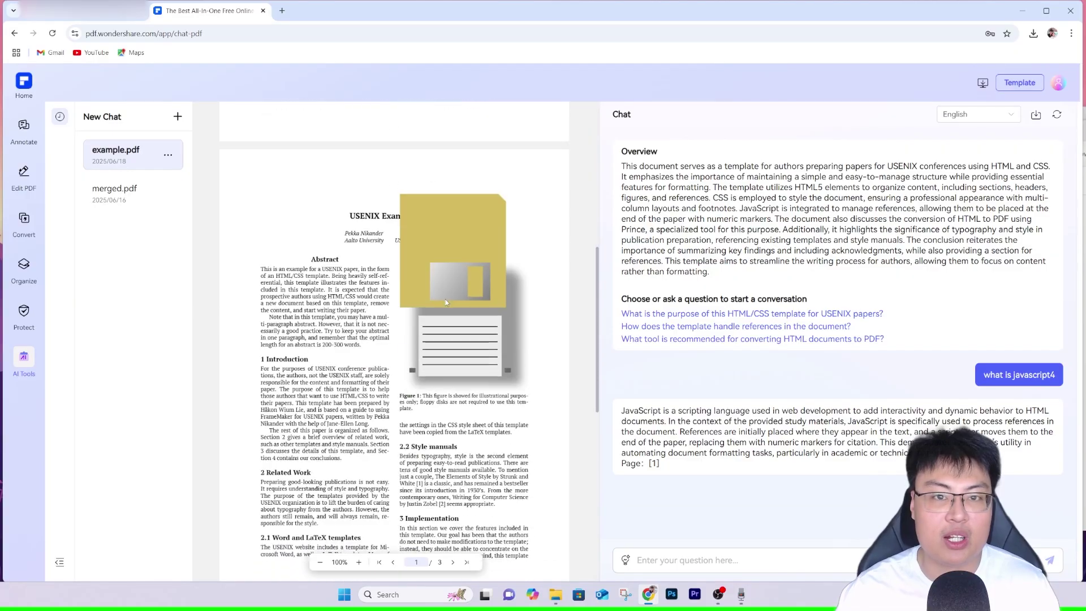
pyautogui.moveTo(41, 353)
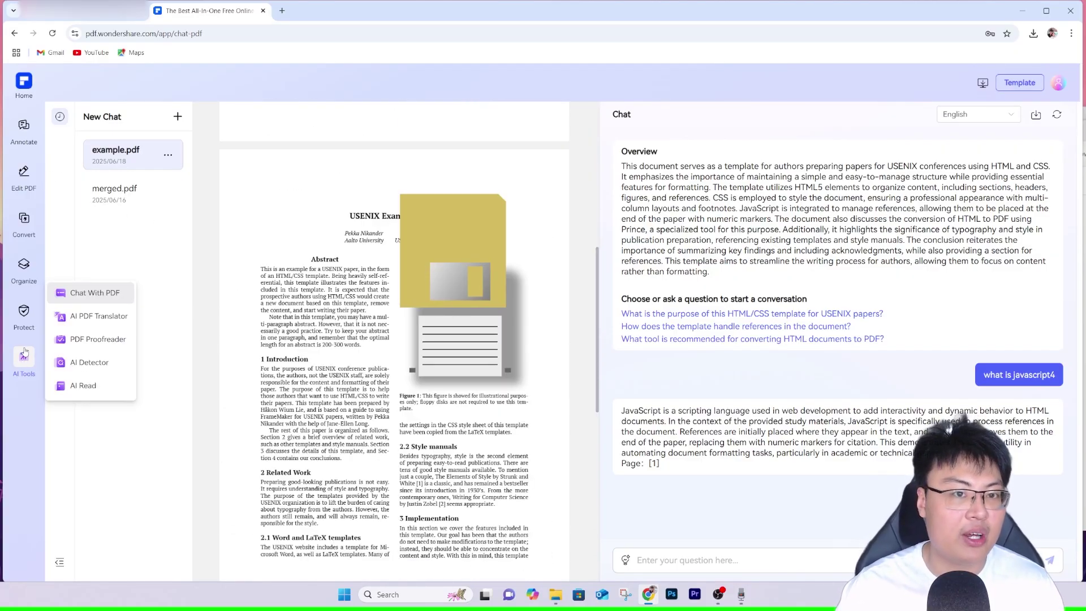
# Switch to AI PDF Translator, leaving the chat, and find the Chinese DCS PDF in PDF Samples.
pyautogui.click(76, 318)
pyautogui.click(594, 349)
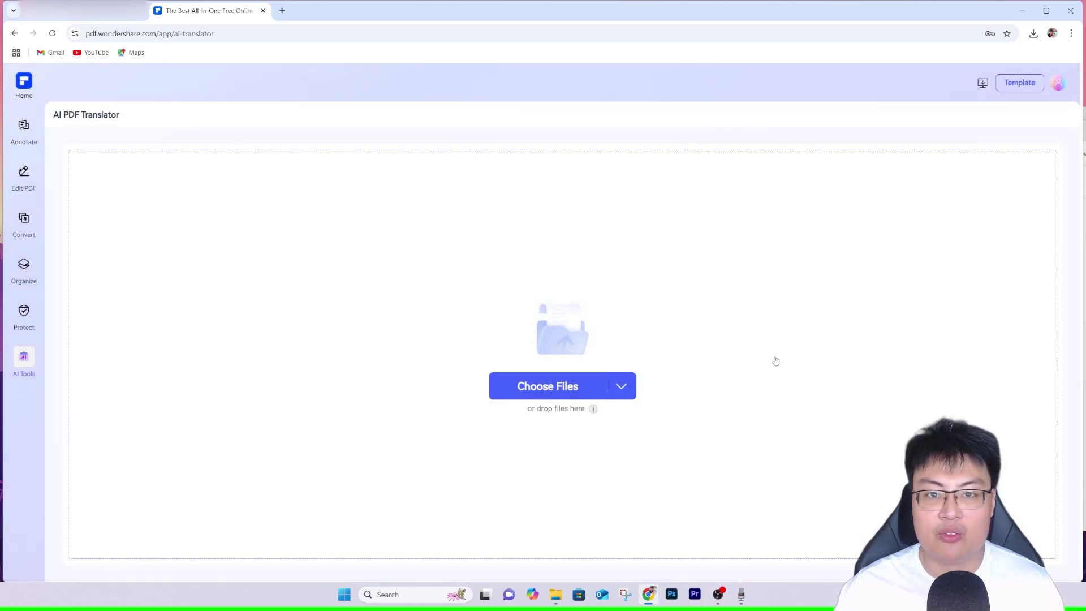
pyautogui.hotkey('alt', 'Tab')
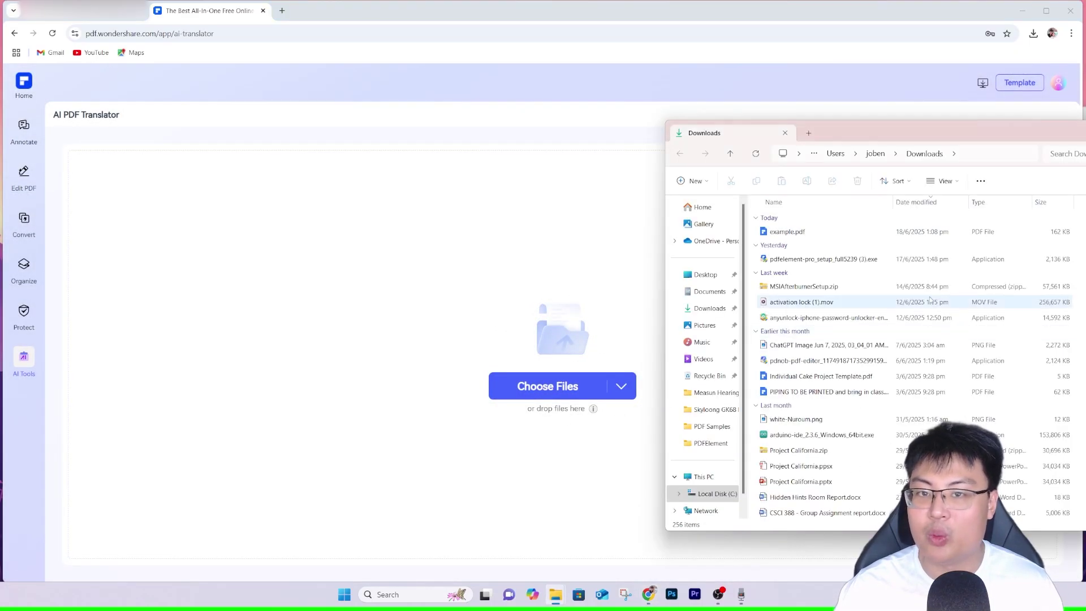
pyautogui.click(712, 426)
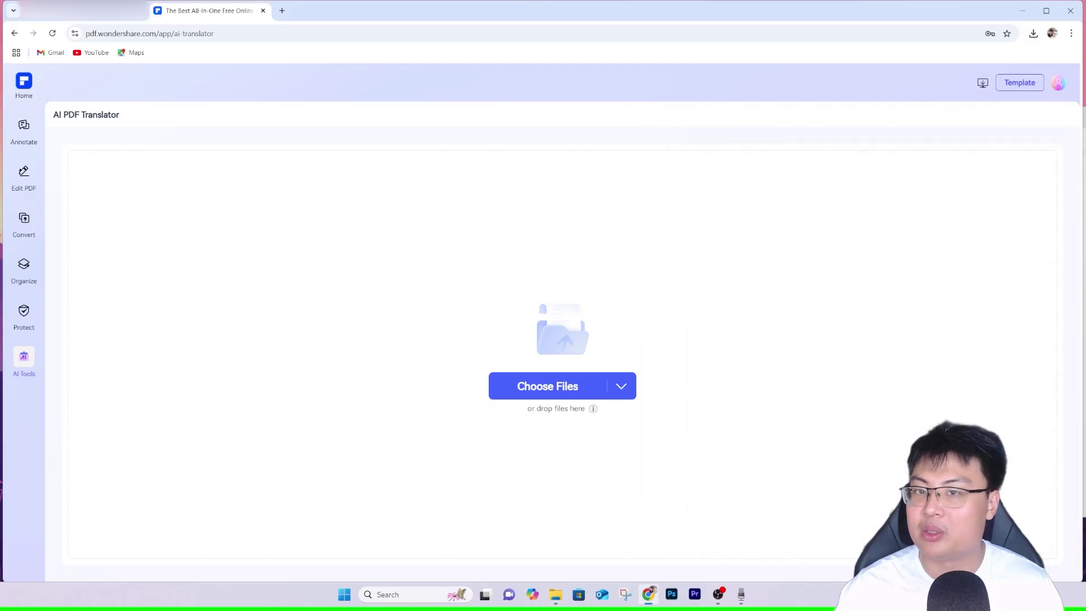
pyautogui.click(788, 238)
pyautogui.rightClick(788, 244)
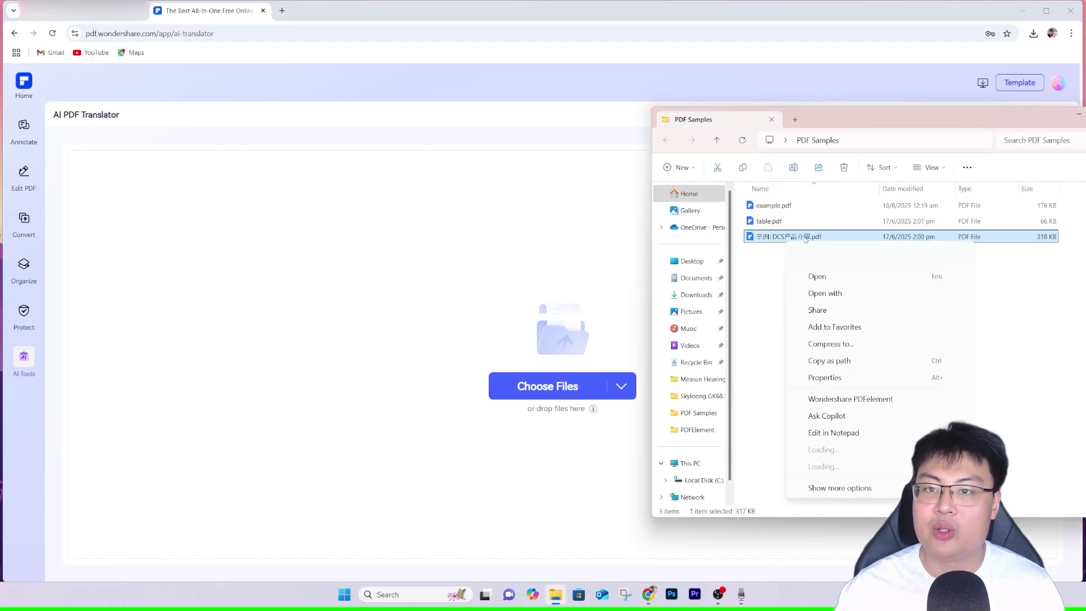
# Preview the Chinese DCS产品介绍 PDF in Microsoft Edge, then close it and upload it for translation.
pyautogui.moveTo(871, 293)
pyautogui.click(1019, 329)
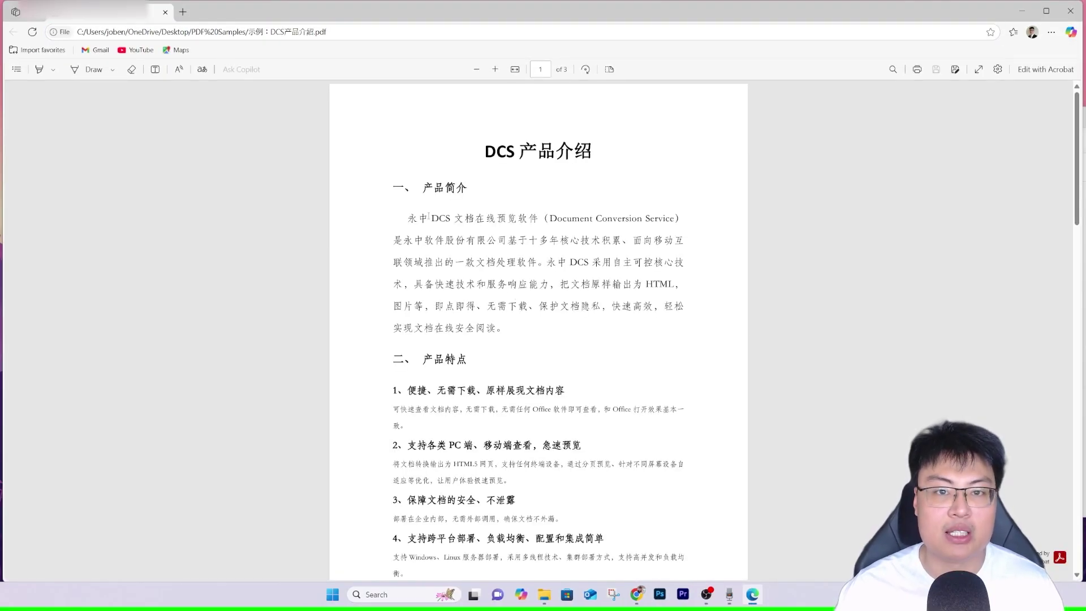
pyautogui.moveTo(419, 218); pyautogui.dragTo(555, 391)
pyautogui.scroll(-2, 659, 352)
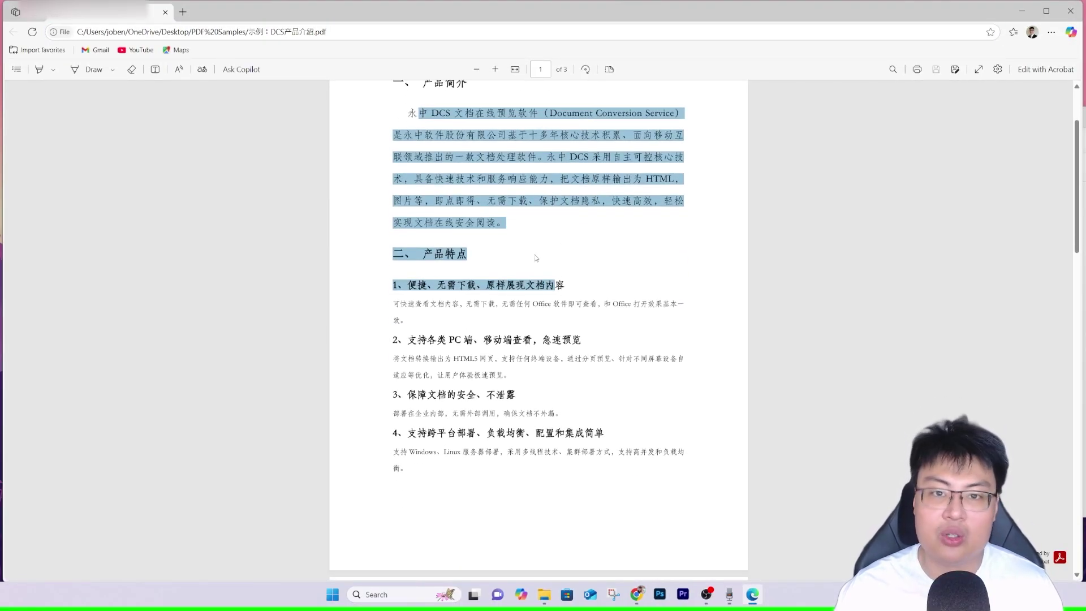
pyautogui.click(543, 258)
pyautogui.scroll(-18, 541, 272)
pyautogui.scroll(-2, 554, 278)
pyautogui.scroll(10, 554, 278)
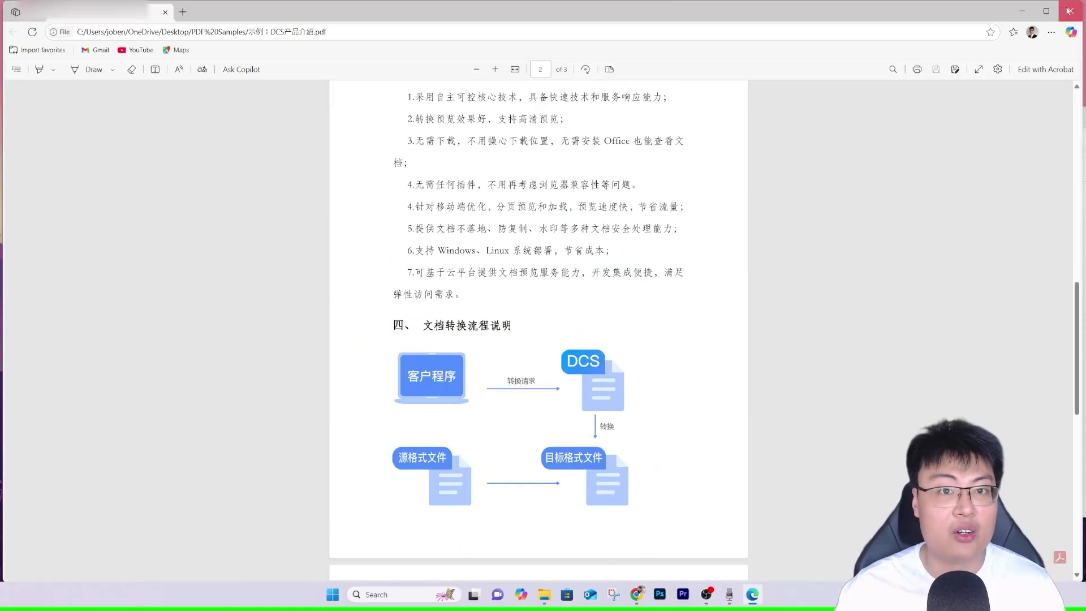
pyautogui.click(1069, 10)
pyautogui.press('Return')
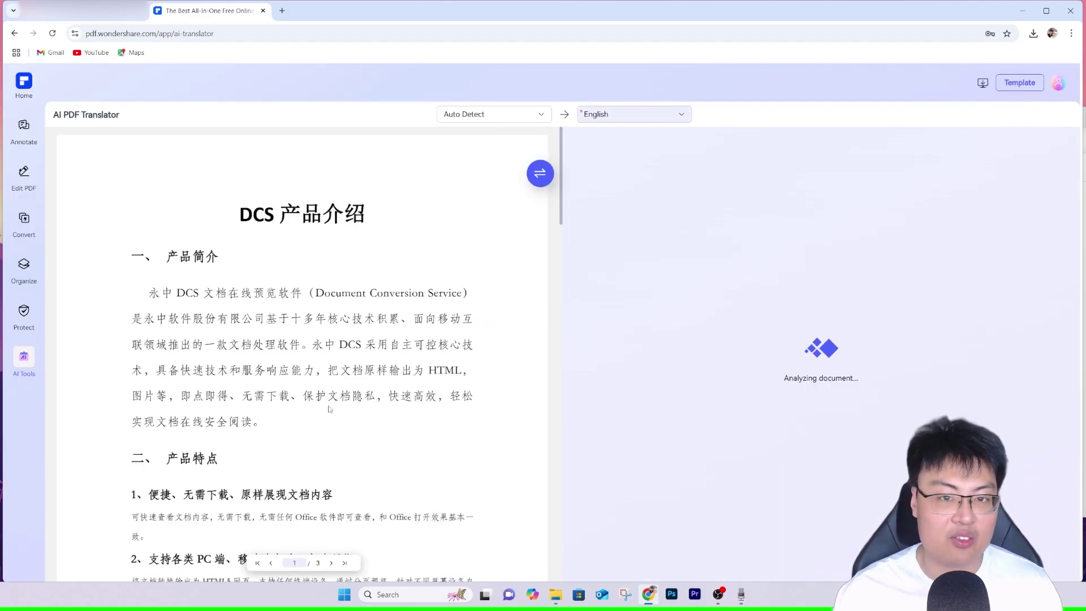
# Keep English selected as the target language once the translation finishes.
pyautogui.scroll(-4, 330, 409)
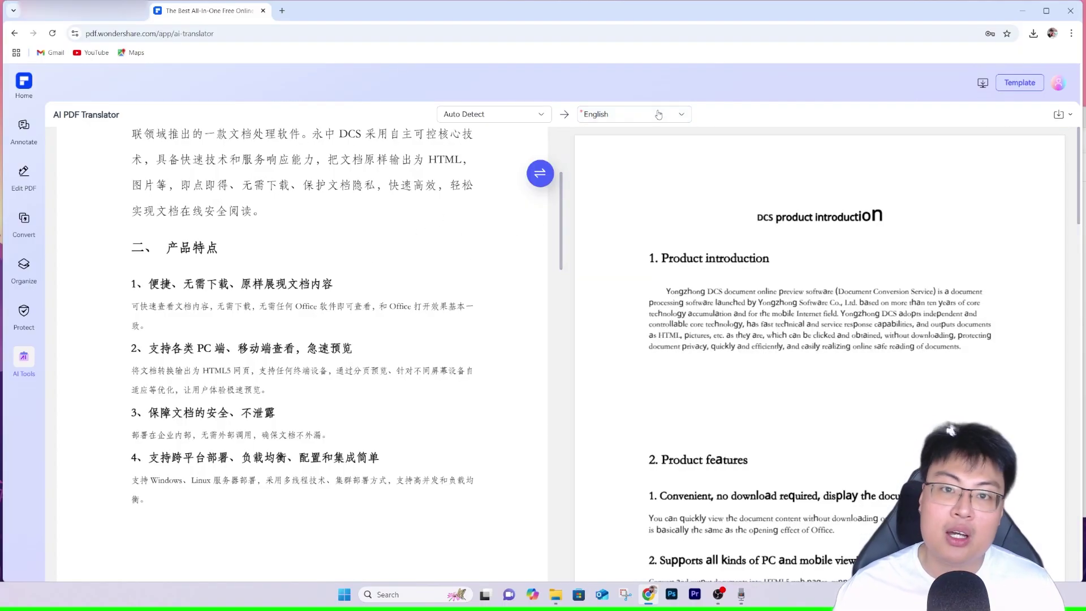
pyautogui.click(659, 115)
pyautogui.scroll(-2, 629, 193)
pyautogui.scroll(-8, 626, 192)
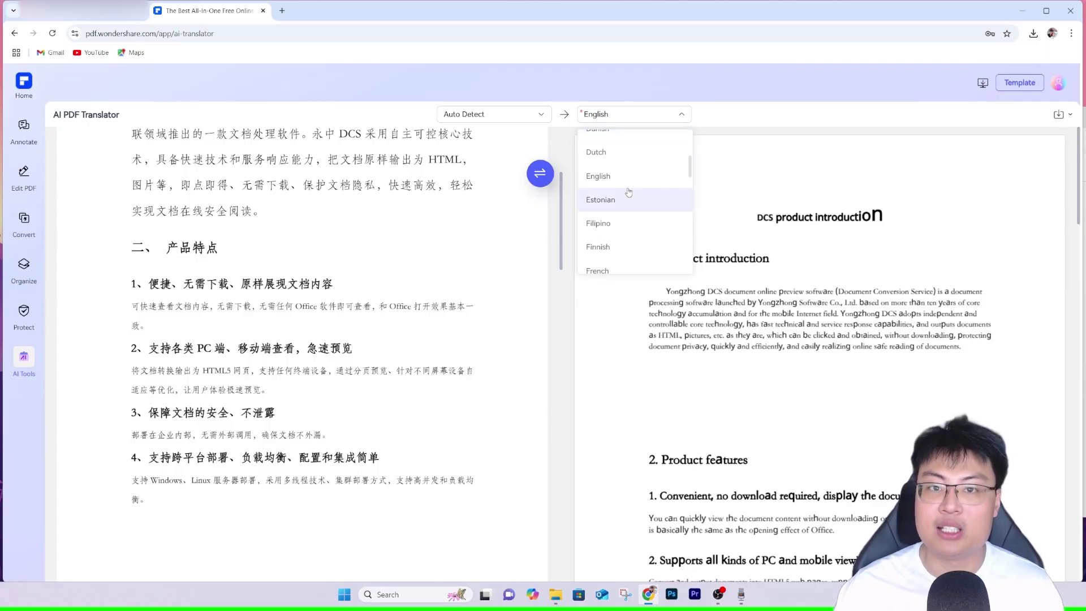
pyautogui.scroll(10, 622, 189)
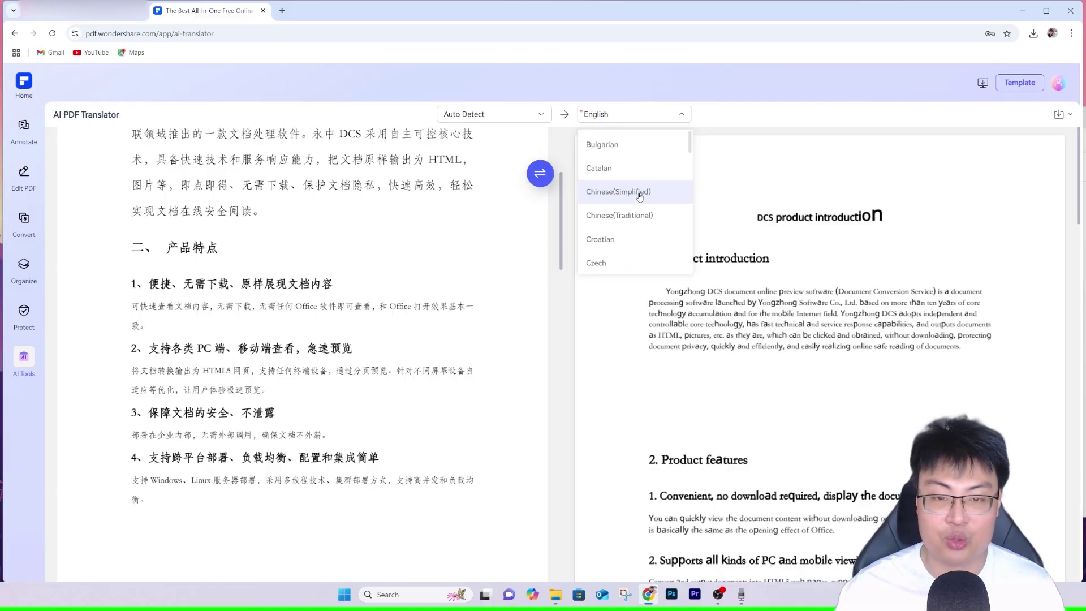
pyautogui.scroll(-3, 631, 209)
pyautogui.scroll(-2, 632, 213)
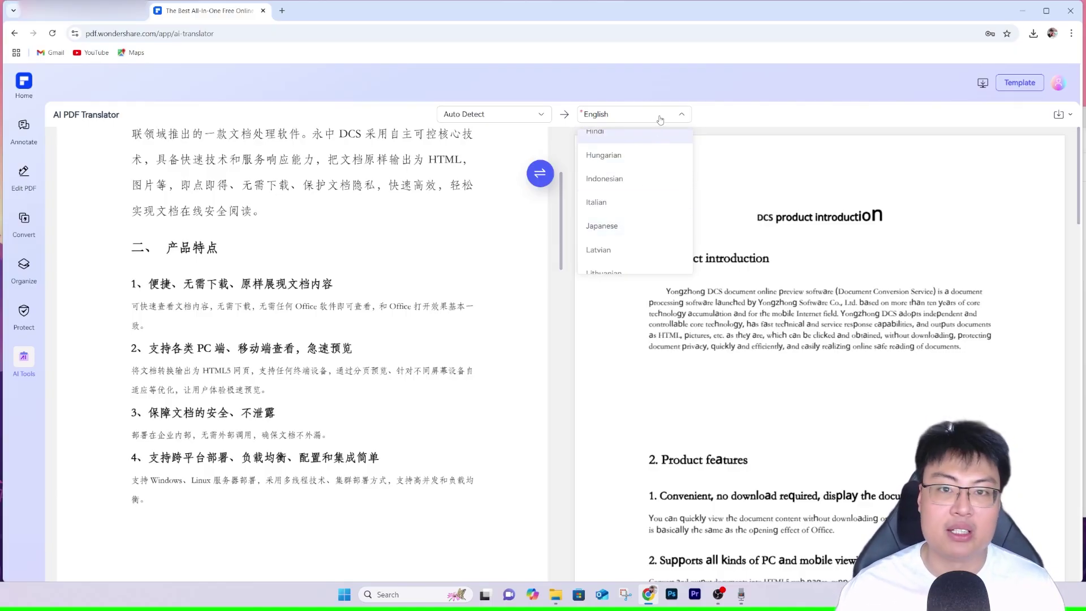
pyautogui.click(620, 290)
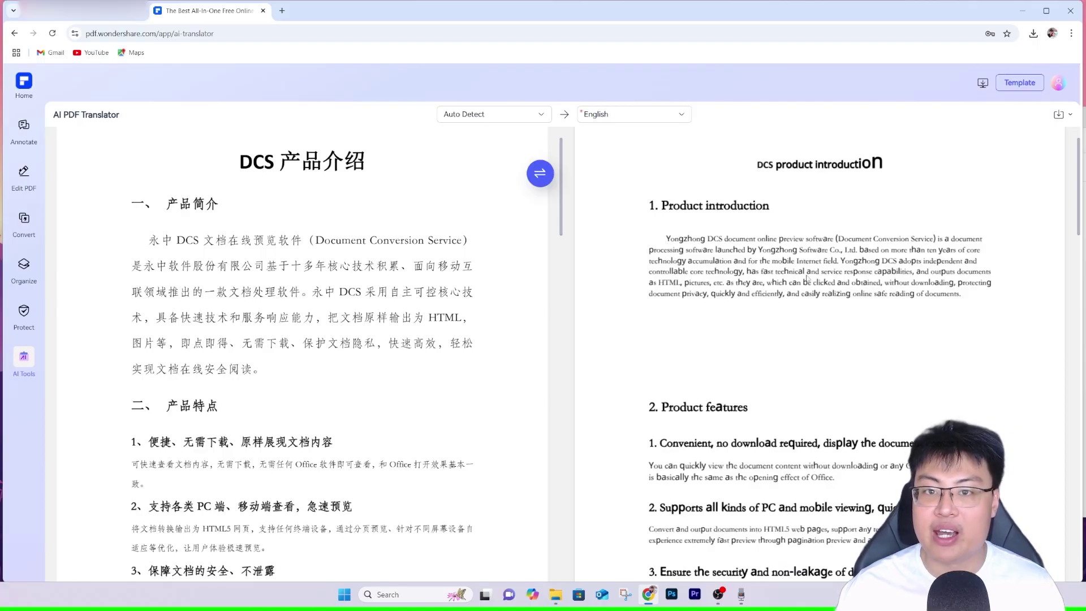
# Scroll the English translation beside the Chinese original through to the closing pages.
pyautogui.scroll(-3, 702, 326)
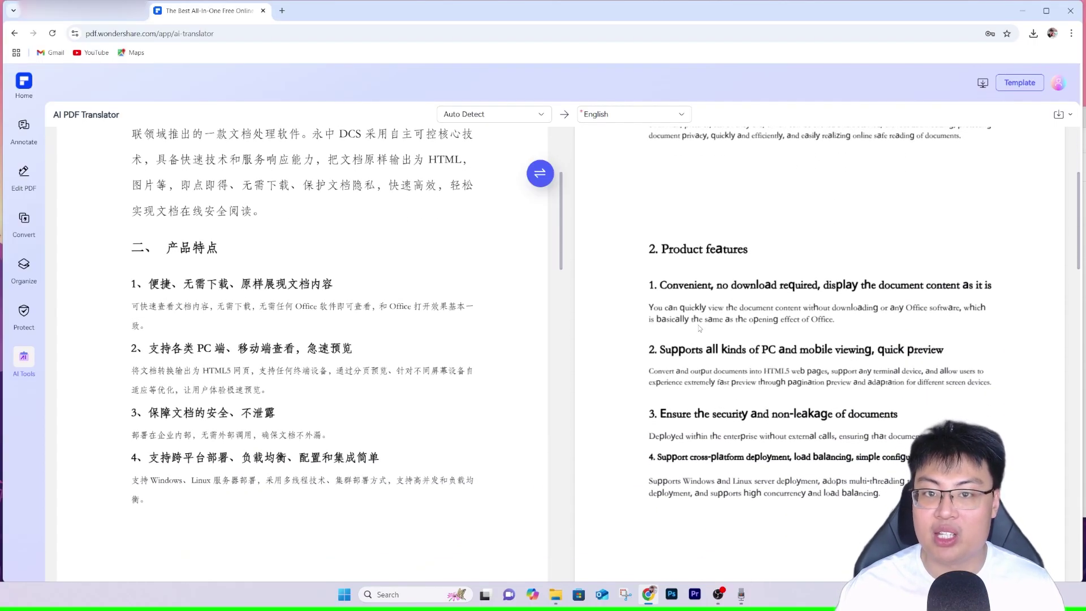
pyautogui.scroll(-2, 803, 276)
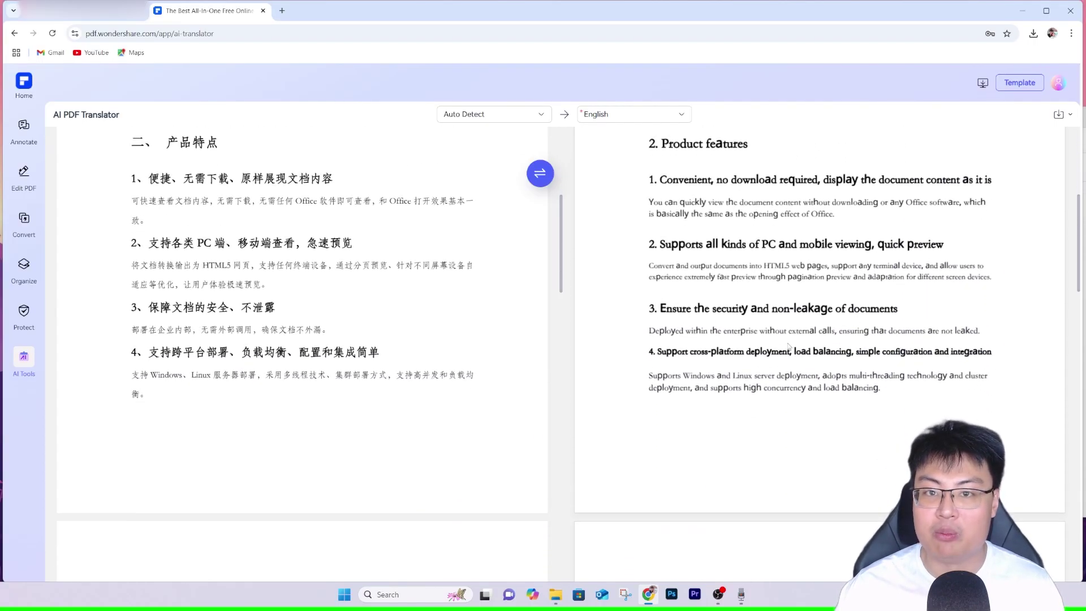
pyautogui.scroll(-8, 668, 321)
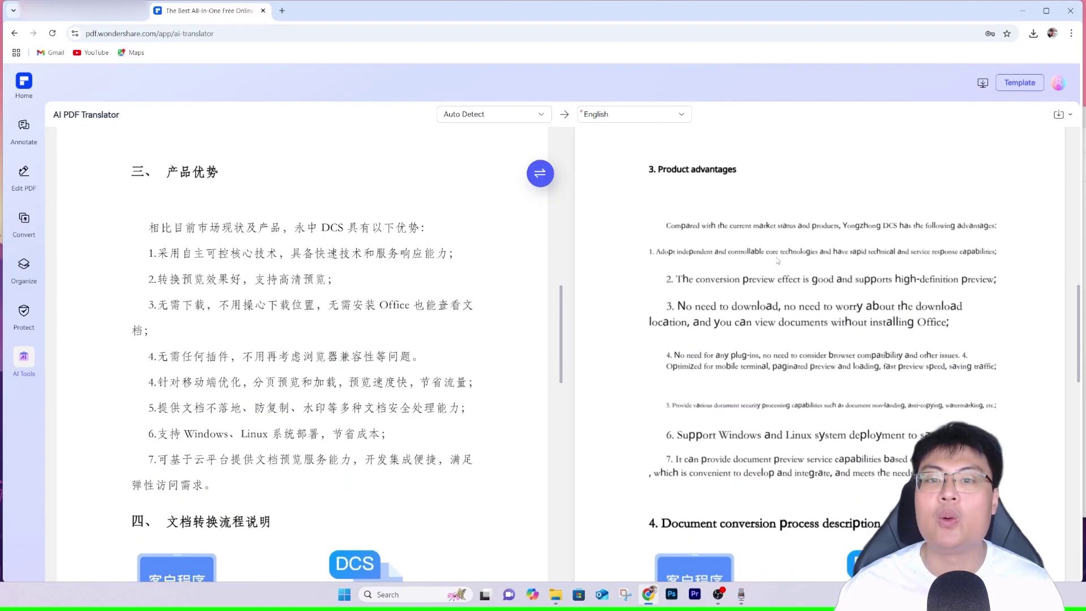
pyautogui.scroll(-2, 775, 269)
pyautogui.scroll(-1, 798, 290)
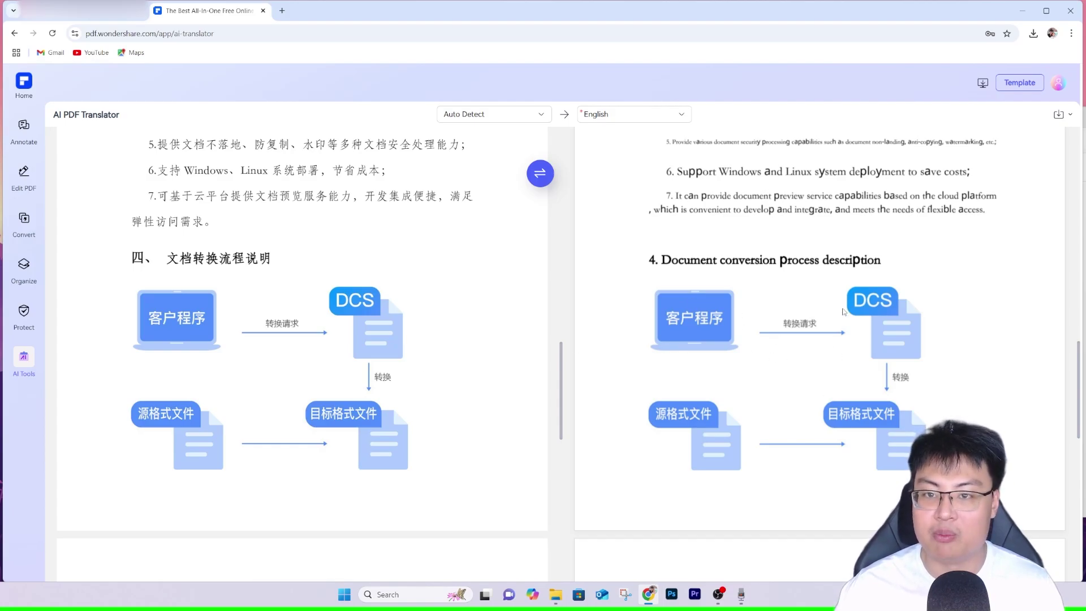
pyautogui.scroll(-1, 829, 283)
pyautogui.scroll(1, 828, 283)
pyautogui.scroll(-8, 736, 271)
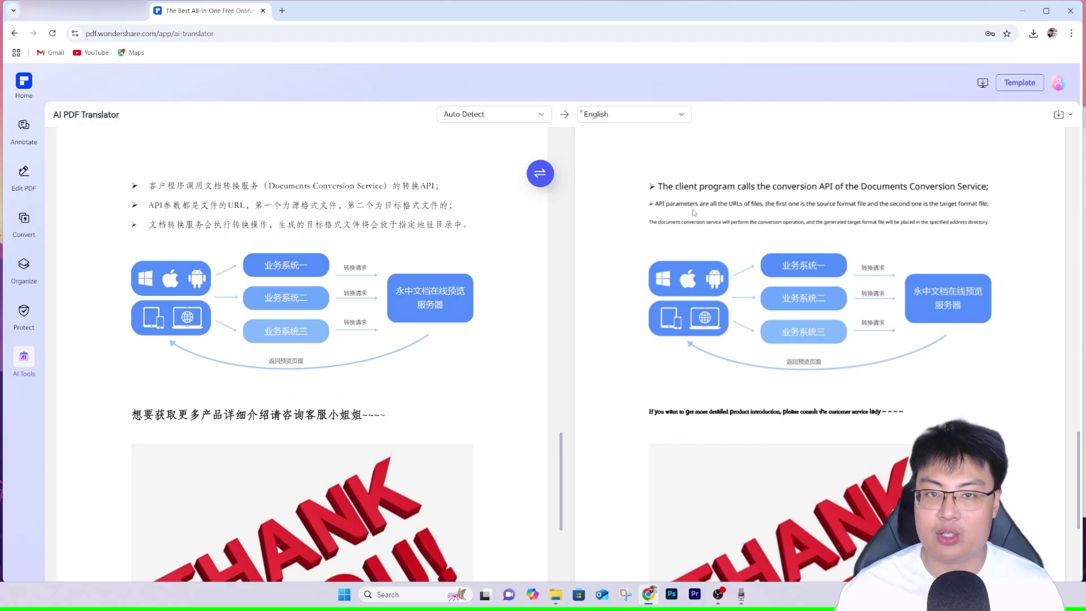
pyautogui.scroll(-4, 645, 198)
pyautogui.scroll(20, 638, 211)
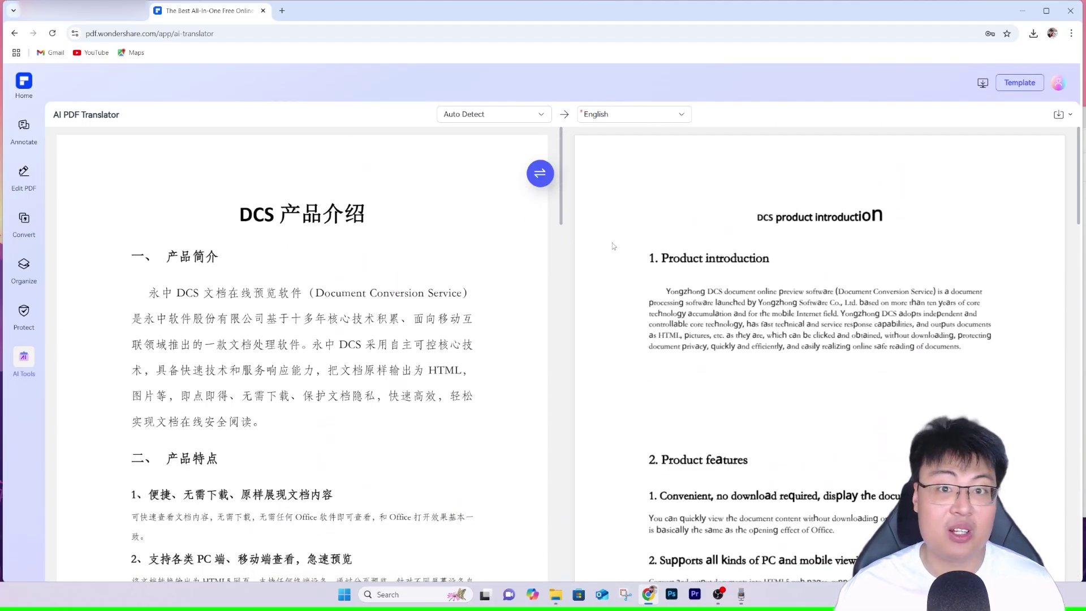
# Leave the translated file for the tools home, briefly opening Compress Image and returning.
pyautogui.moveTo(539, 172)
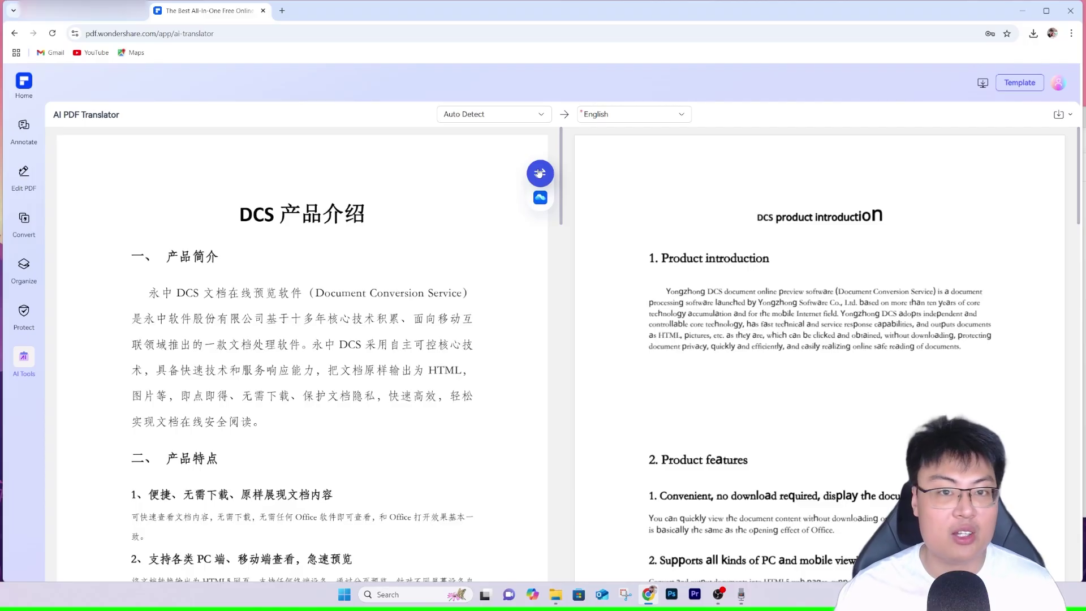
pyautogui.click(24, 82)
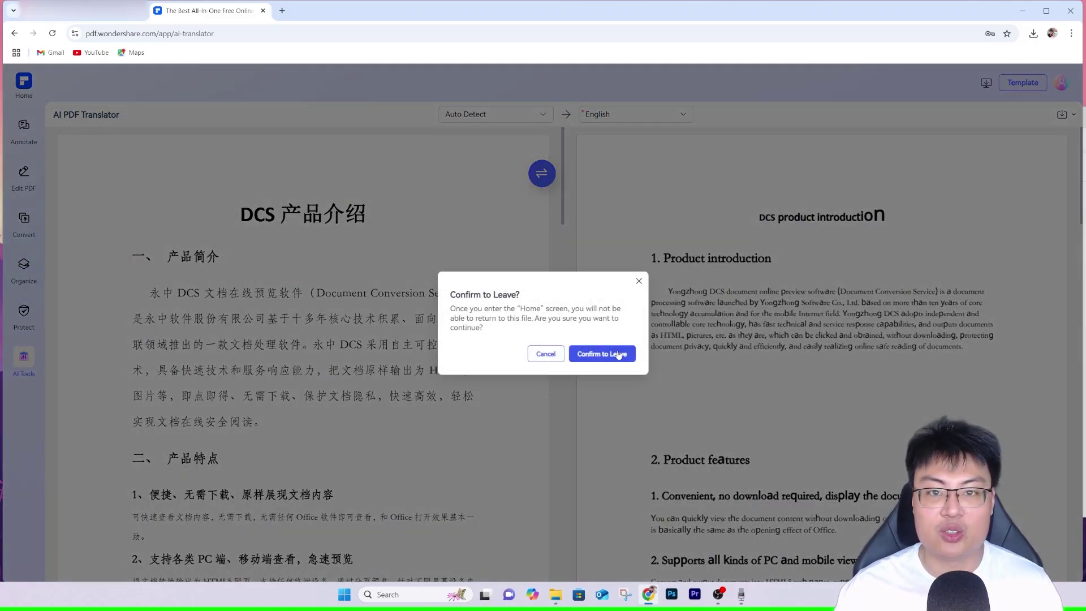
pyautogui.click(602, 353)
pyautogui.scroll(-20, 569, 338)
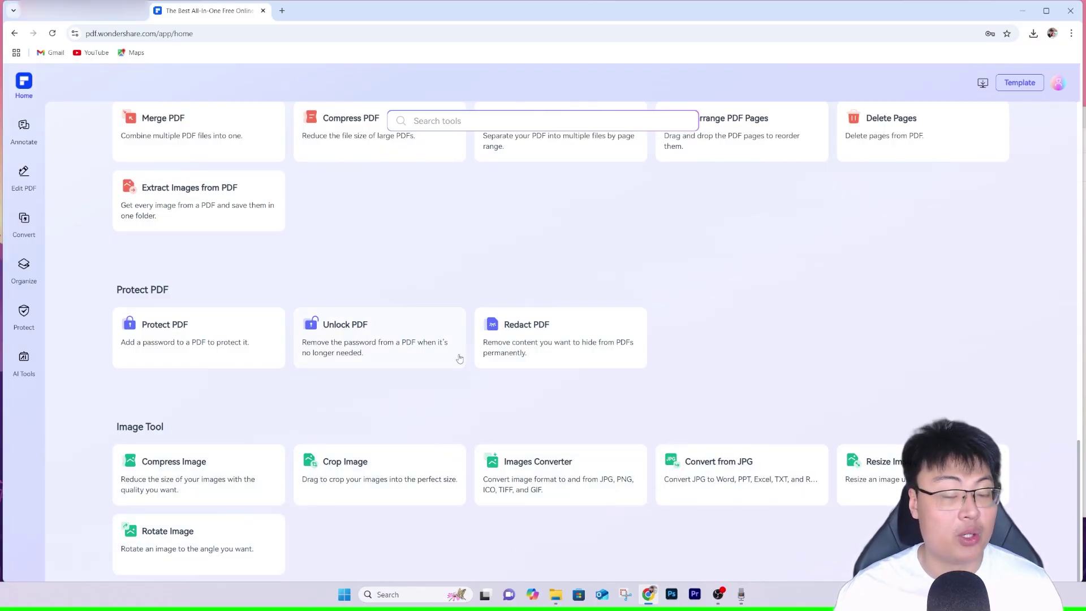
pyautogui.click(177, 472)
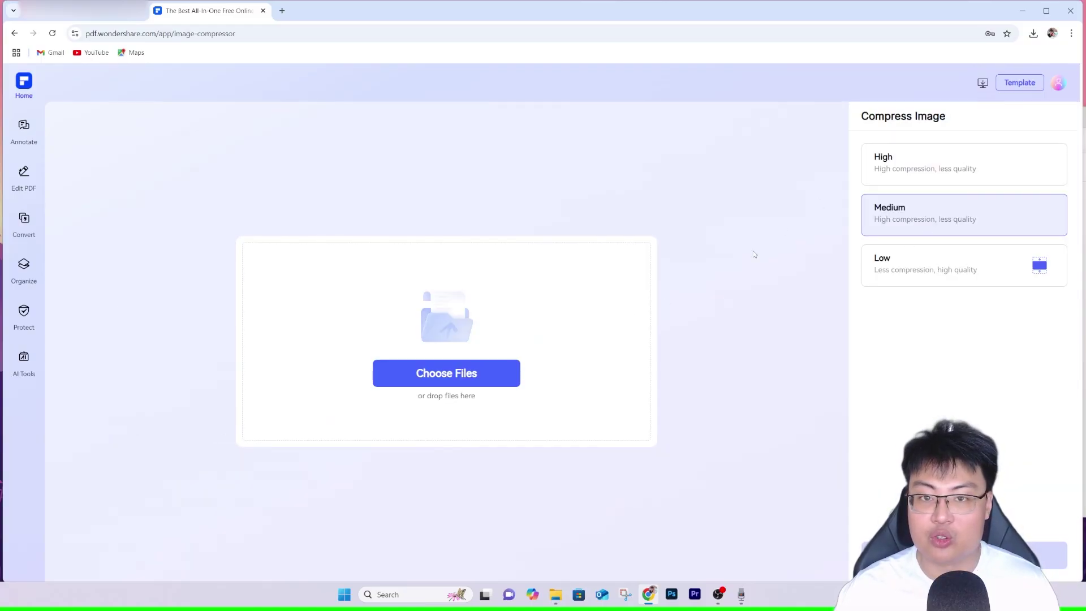
pyautogui.hotkey('alt', 'Left')
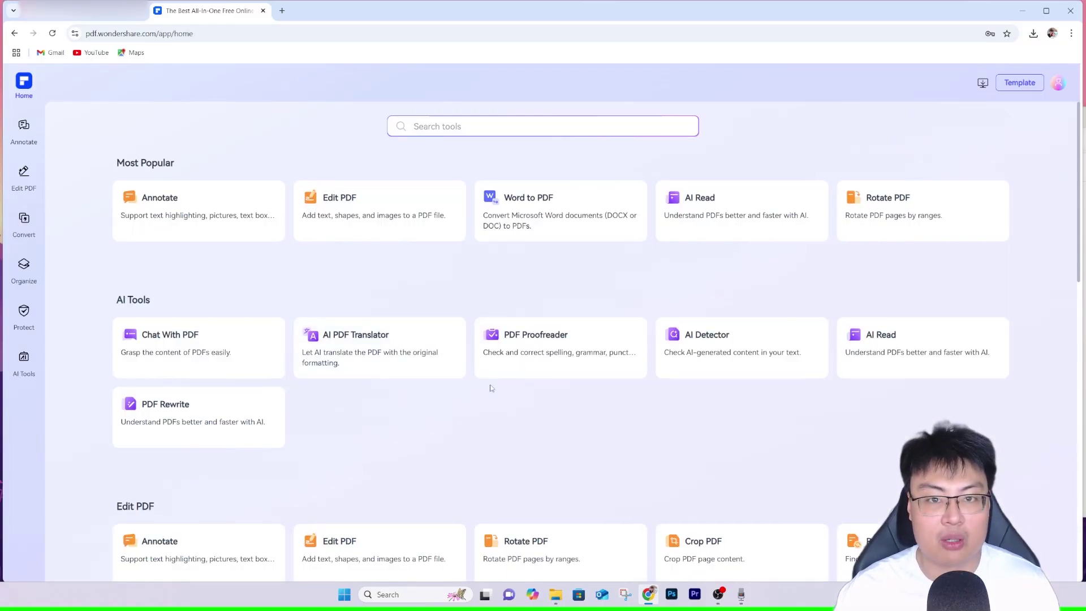
# Open table.pdf from the PDF Samples folder in the Edit PDF tool.
pyautogui.scroll(3, 301, 390)
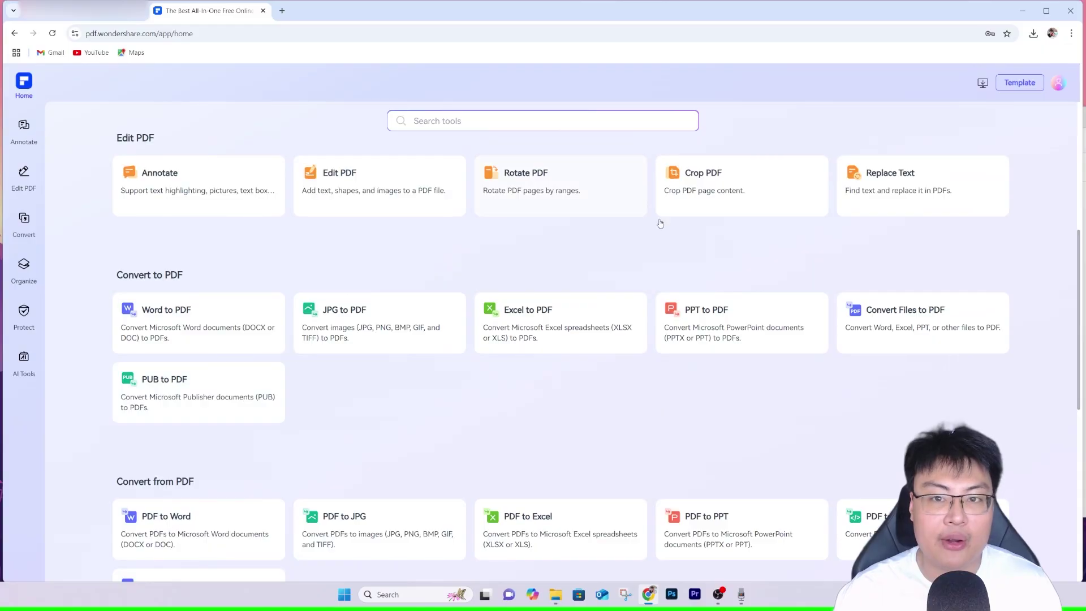
pyautogui.scroll(2, 548, 202)
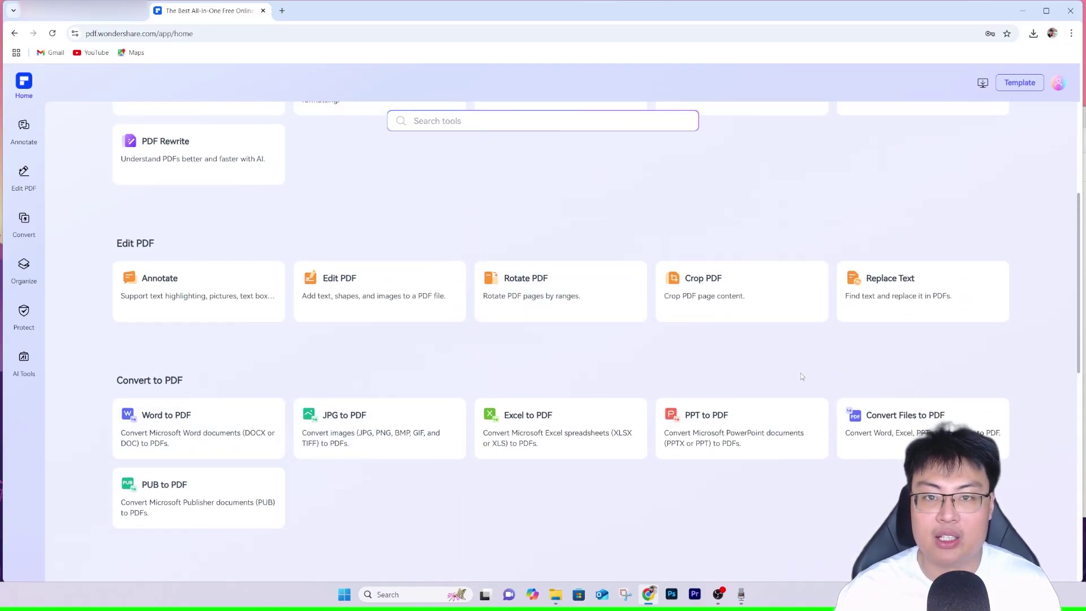
pyautogui.scroll(3, 822, 373)
pyautogui.scroll(2, 126, 312)
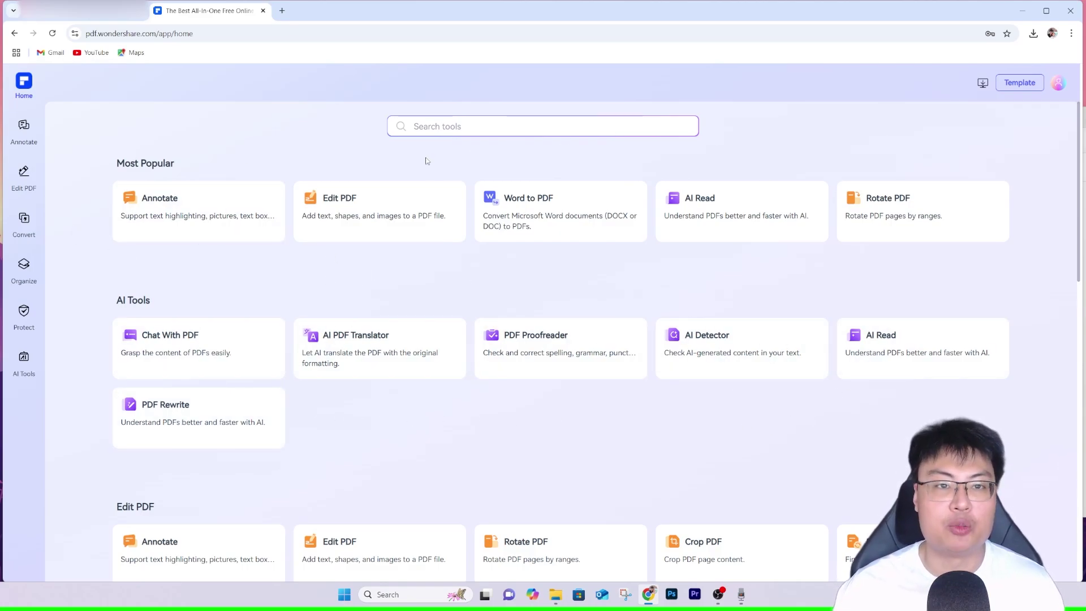
pyautogui.scroll(-8, 326, 314)
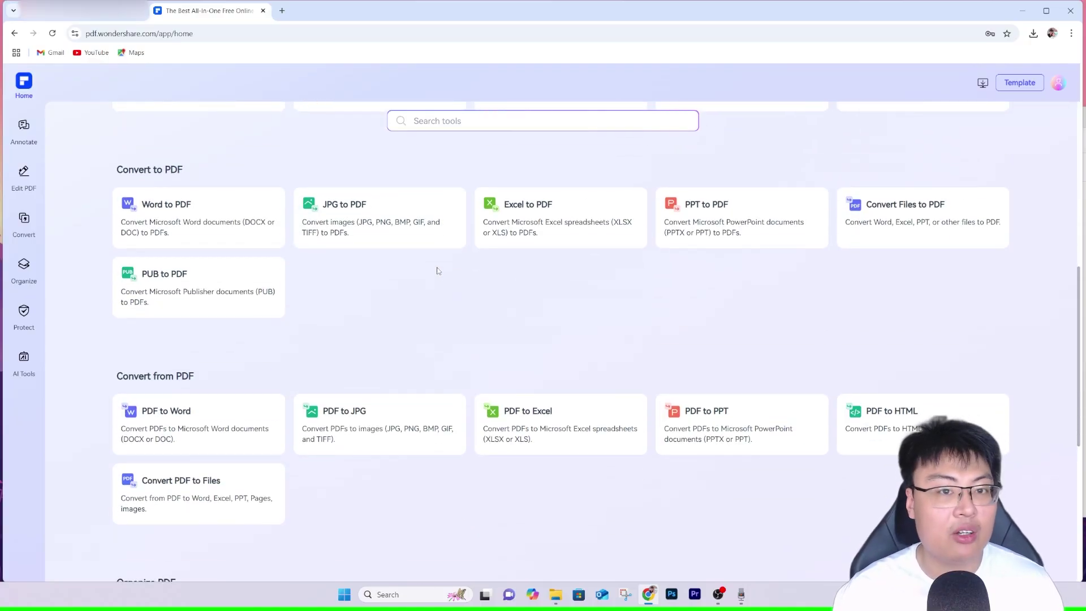
pyautogui.scroll(-2, 452, 277)
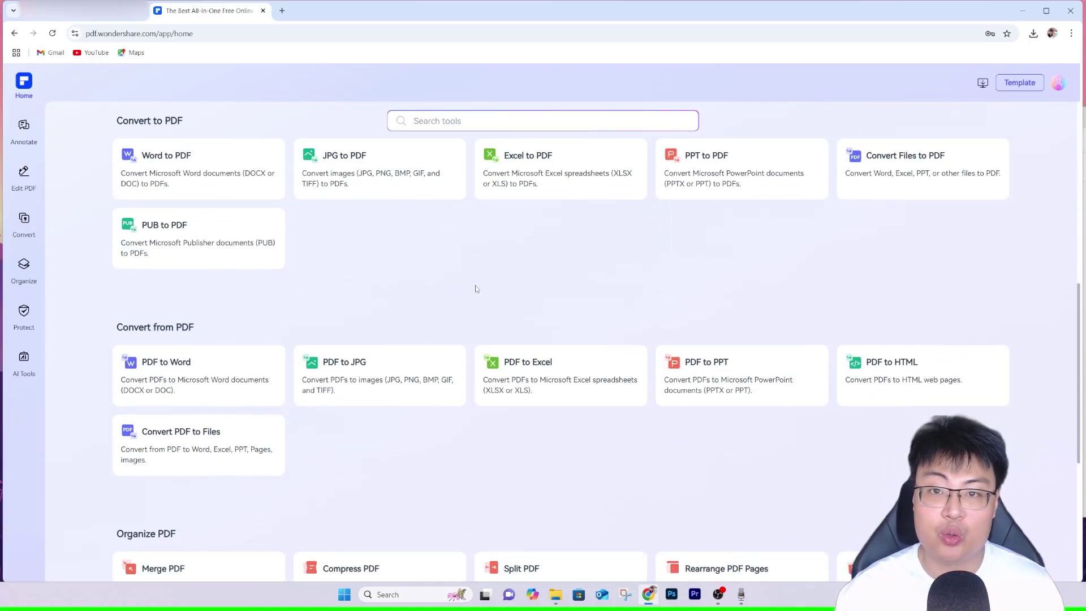
pyautogui.scroll(-2, 475, 287)
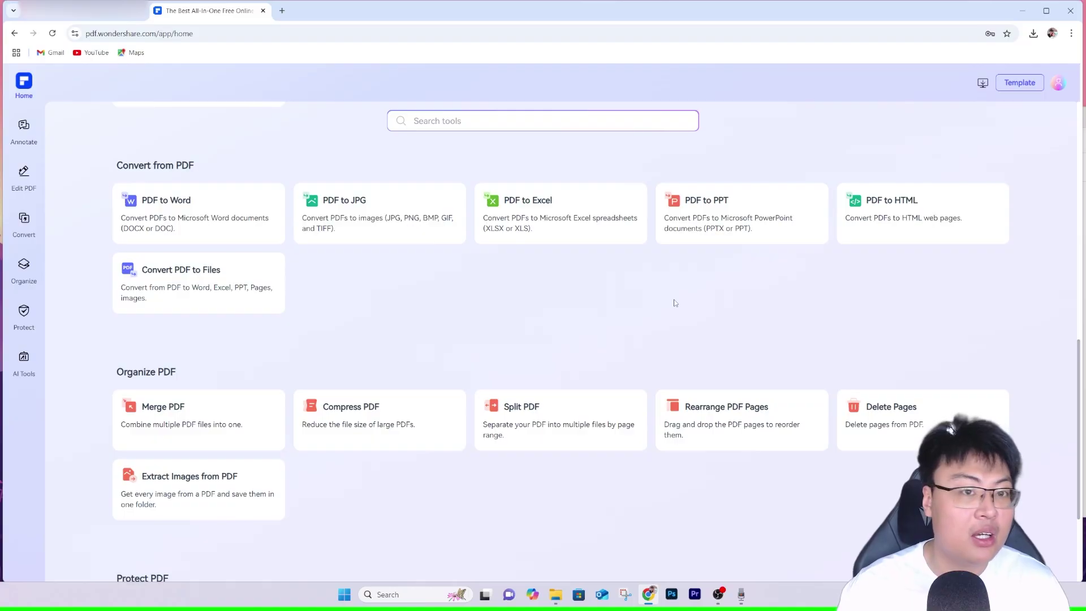
pyautogui.scroll(12, 675, 303)
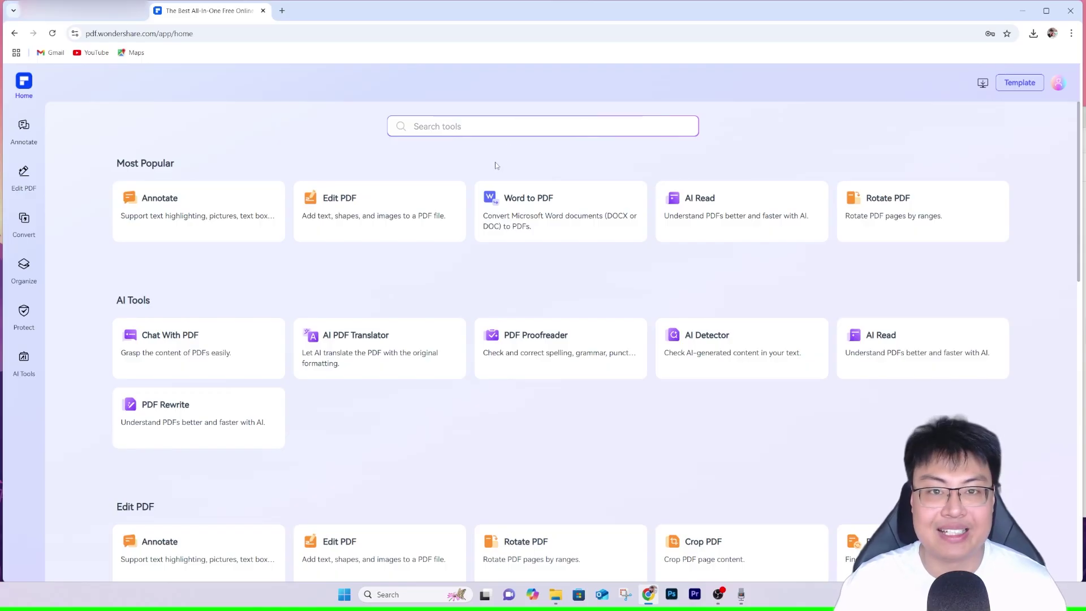
pyautogui.click(23, 172)
pyautogui.click(562, 376)
pyautogui.doubleClick(211, 100)
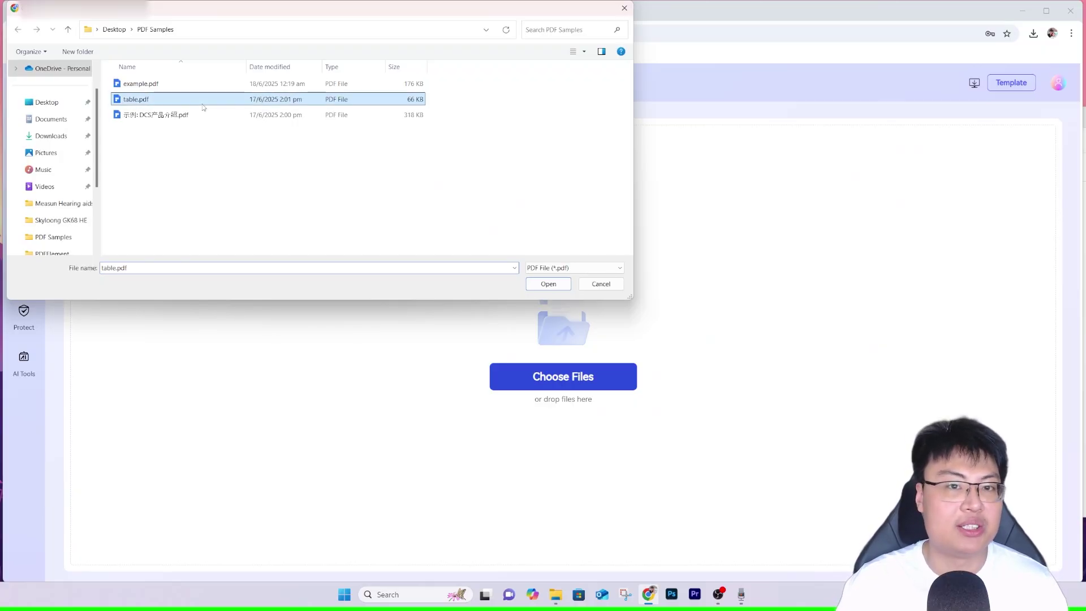
# Change the Blind row's Participants value from 5 to 8.
pyautogui.scroll(-3, 782, 279)
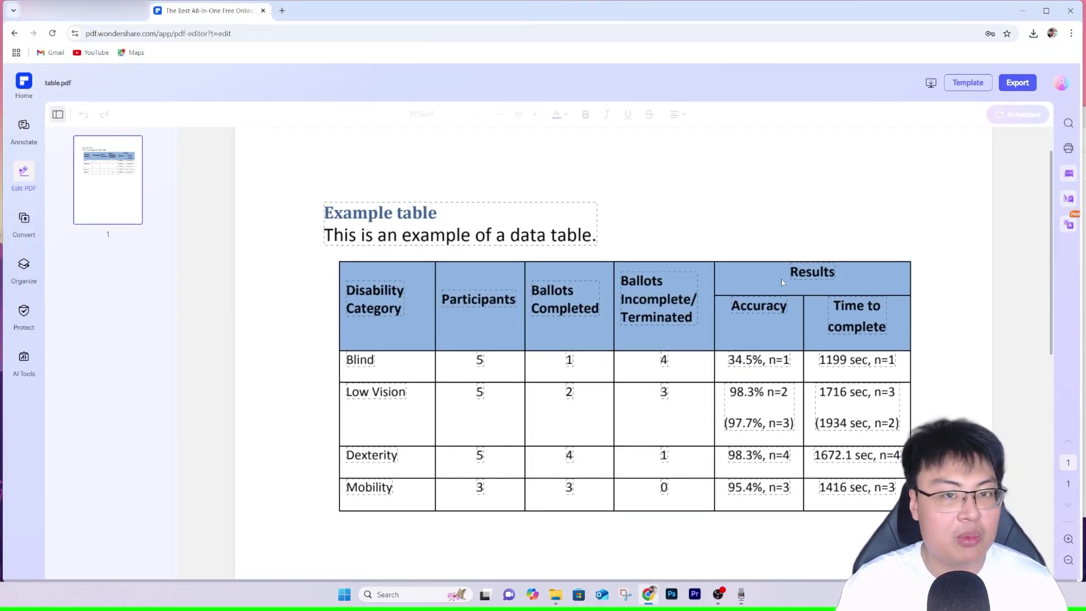
pyautogui.scroll(1, 496, 320)
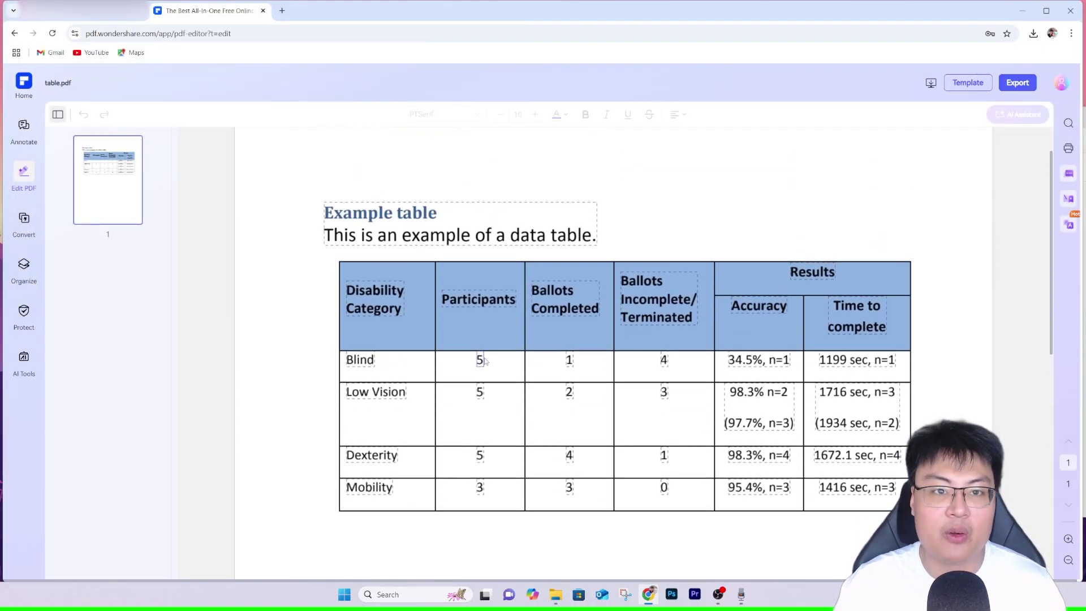
pyautogui.click(484, 358)
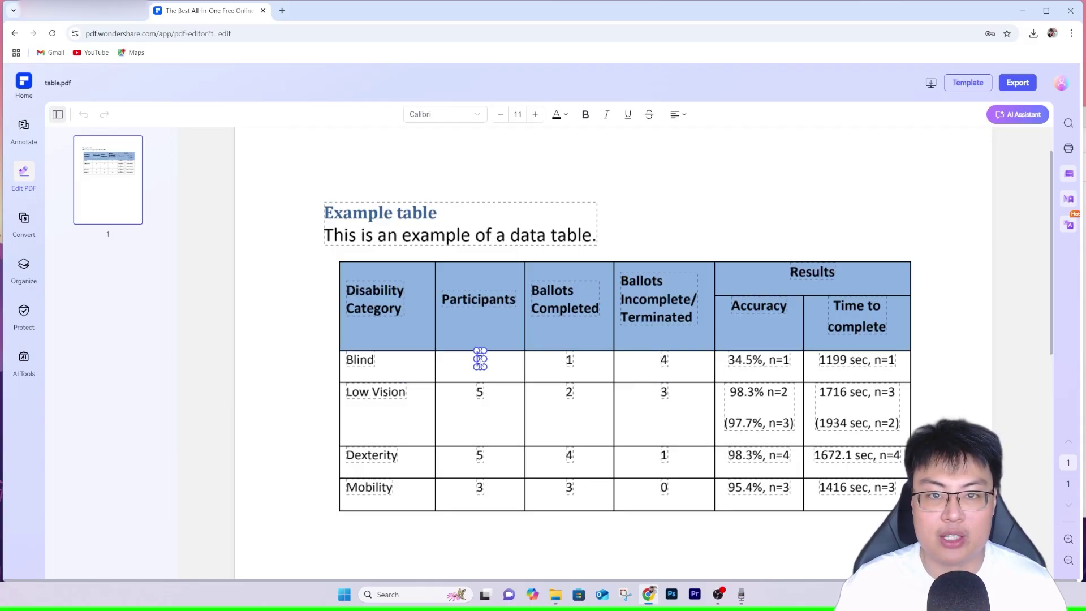
pyautogui.press('Return')
pyautogui.press('BackSpace')
pyautogui.press('BackSpace')
pyautogui.press('BackSpace')
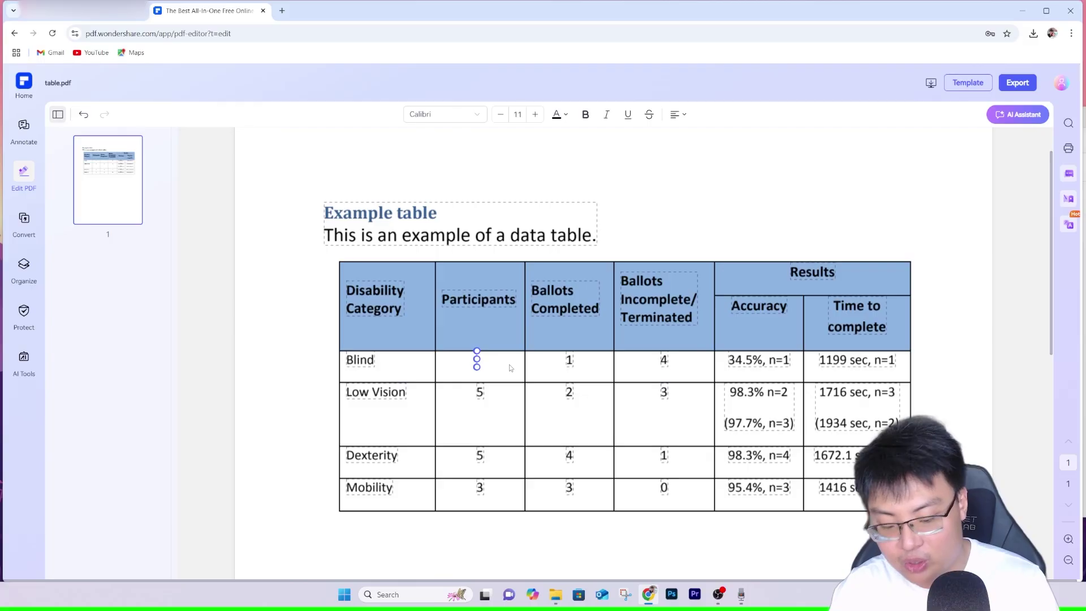
pyautogui.write('8')
pyautogui.press('Escape')
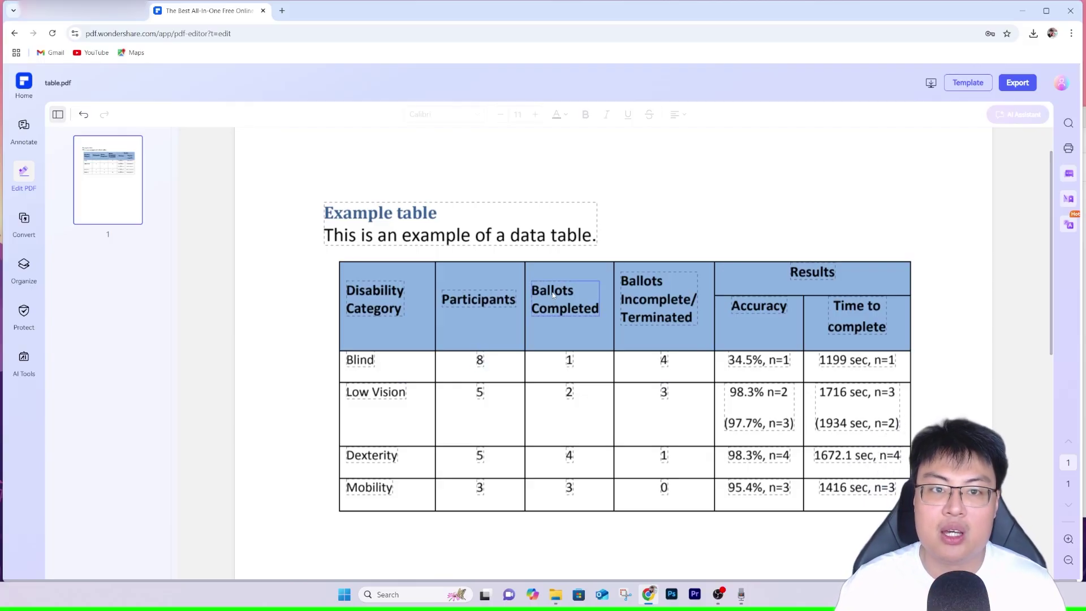
# Rename the 'Ballots Completed' header to 'Booths Completed'.
pyautogui.click(557, 292)
pyautogui.doubleClick(570, 293)
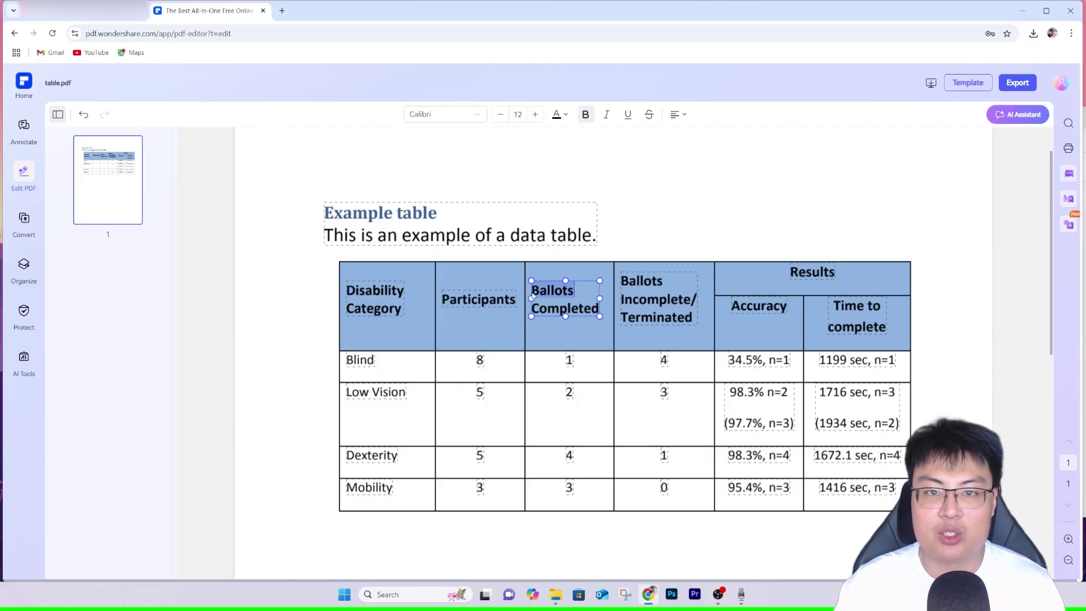
pyautogui.write('Booths')
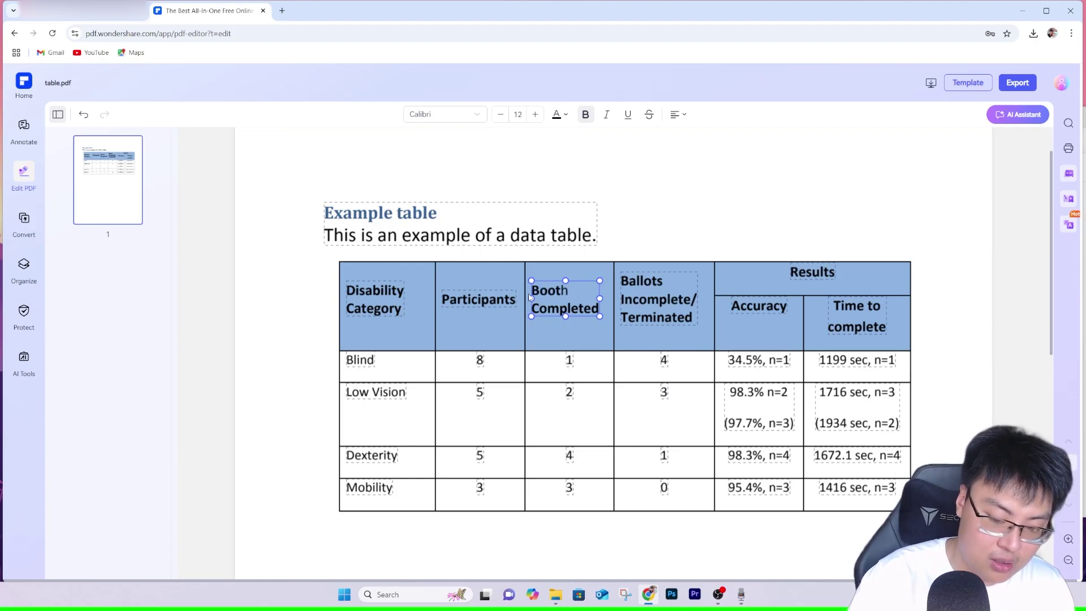
pyautogui.click(709, 174)
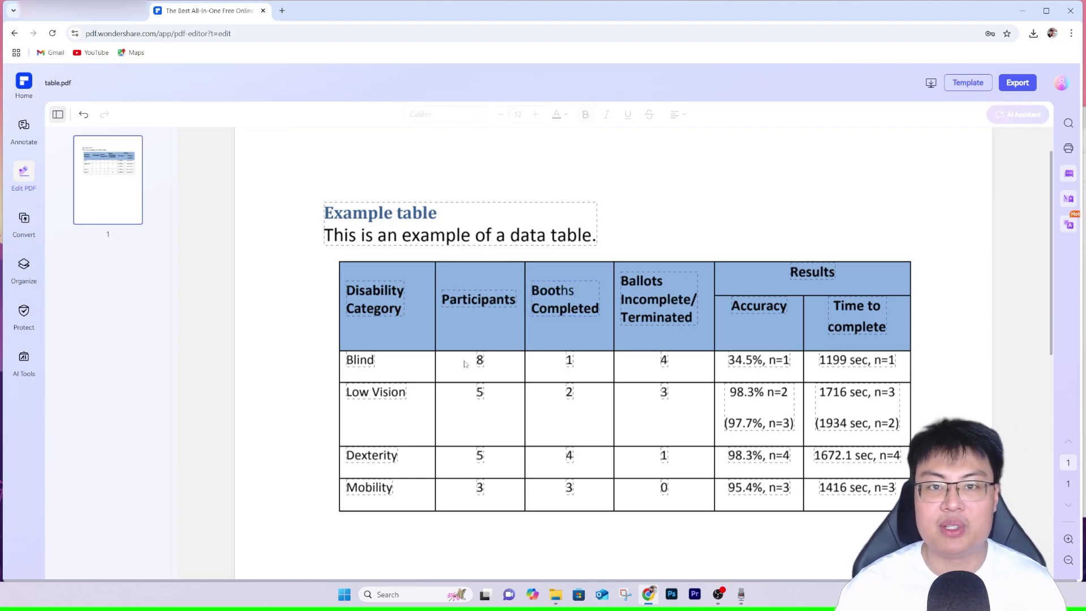
# Move the 'Example table' title block up and to the right above the table.
pyautogui.click(543, 239)
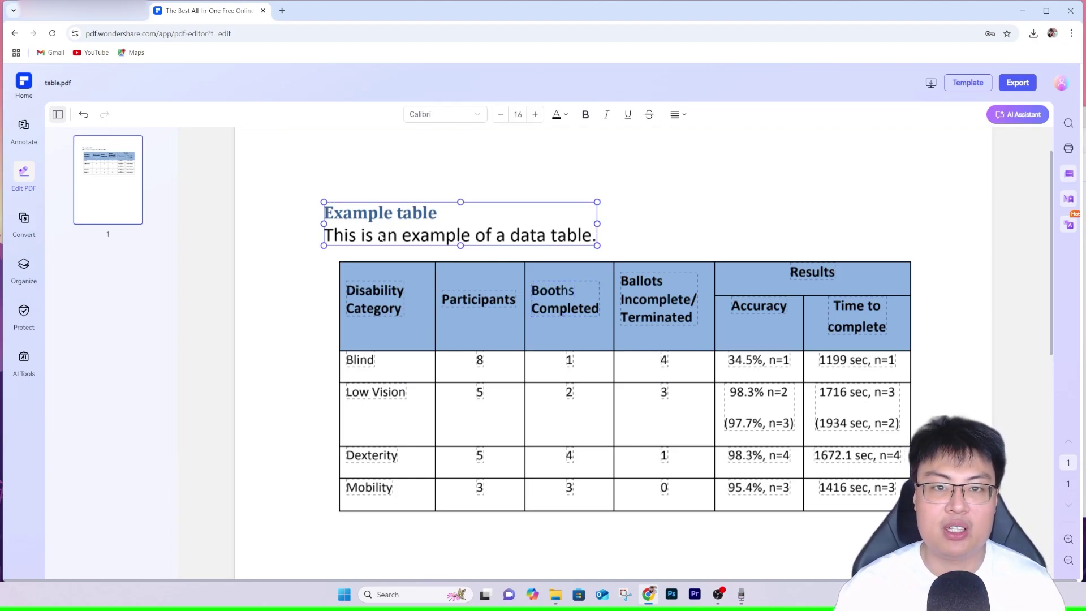
pyautogui.click(663, 266)
pyautogui.click(526, 237)
pyautogui.moveTo(527, 237); pyautogui.dragTo(701, 227)
pyautogui.click(963, 317)
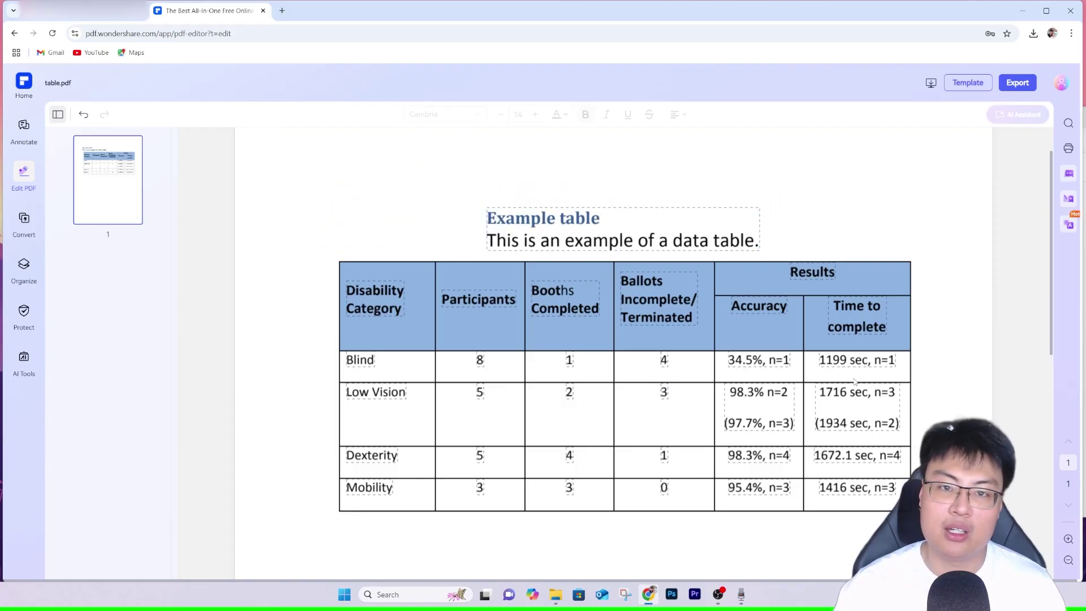
pyautogui.scroll(-8, 928, 374)
pyautogui.scroll(10, 987, 135)
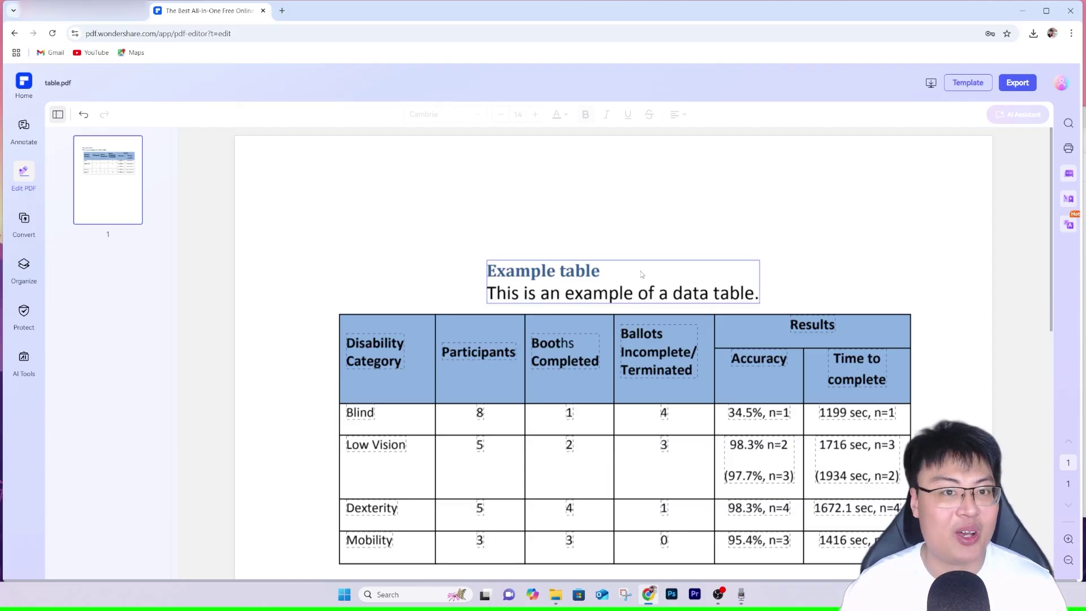
# Return to PDFelement Online's tools home page with the Home logo in the sidebar.
pyautogui.click(23, 82)
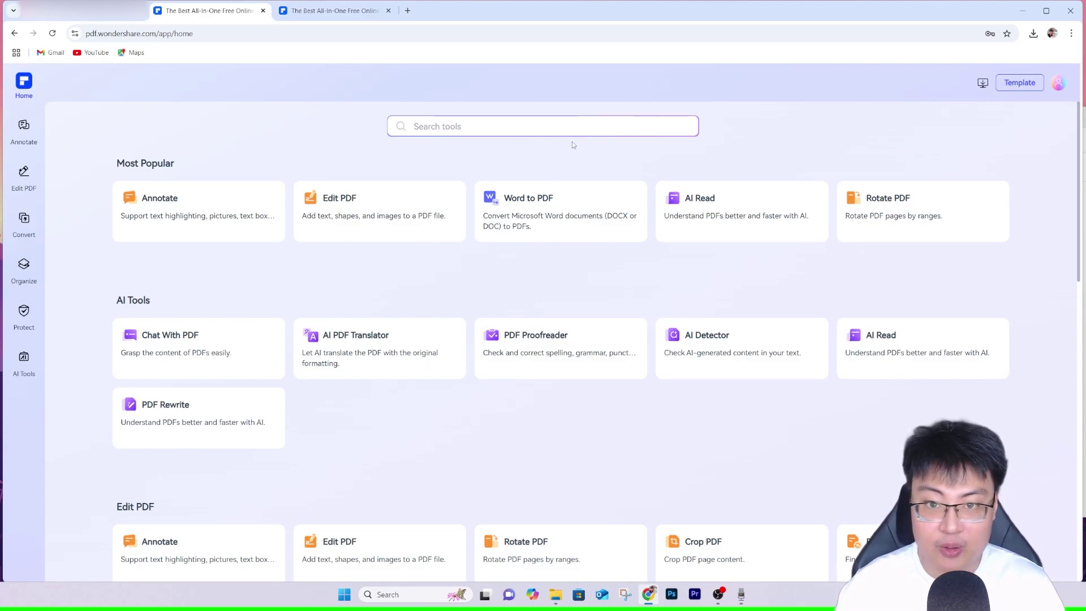
# Browse the New templates in the PDF Templates gallery, then close that tab.
pyautogui.click(1015, 89)
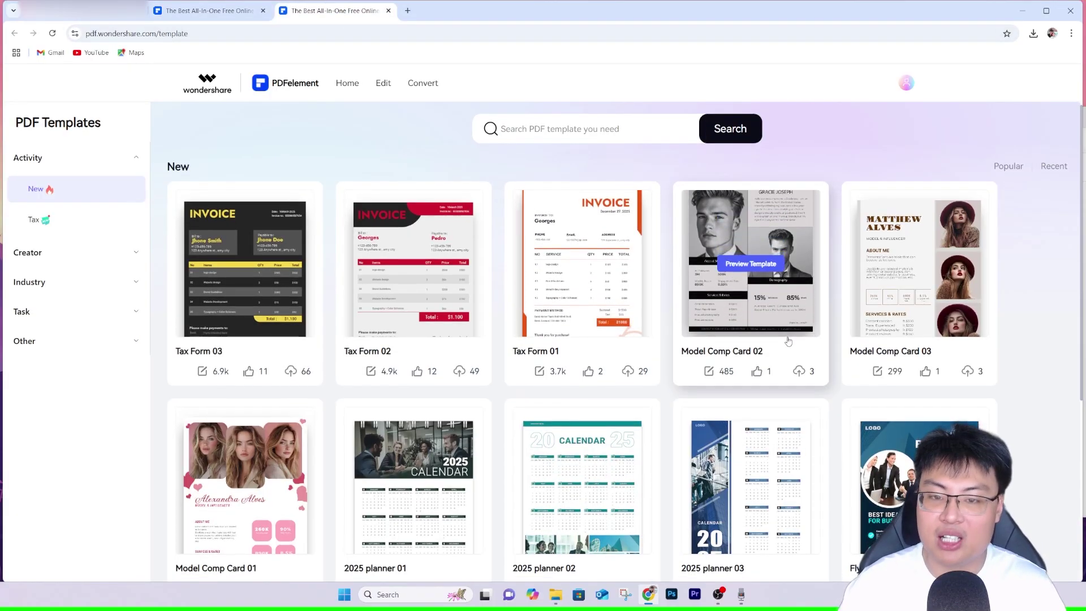
pyautogui.scroll(-4, 747, 362)
pyautogui.scroll(3, 821, 417)
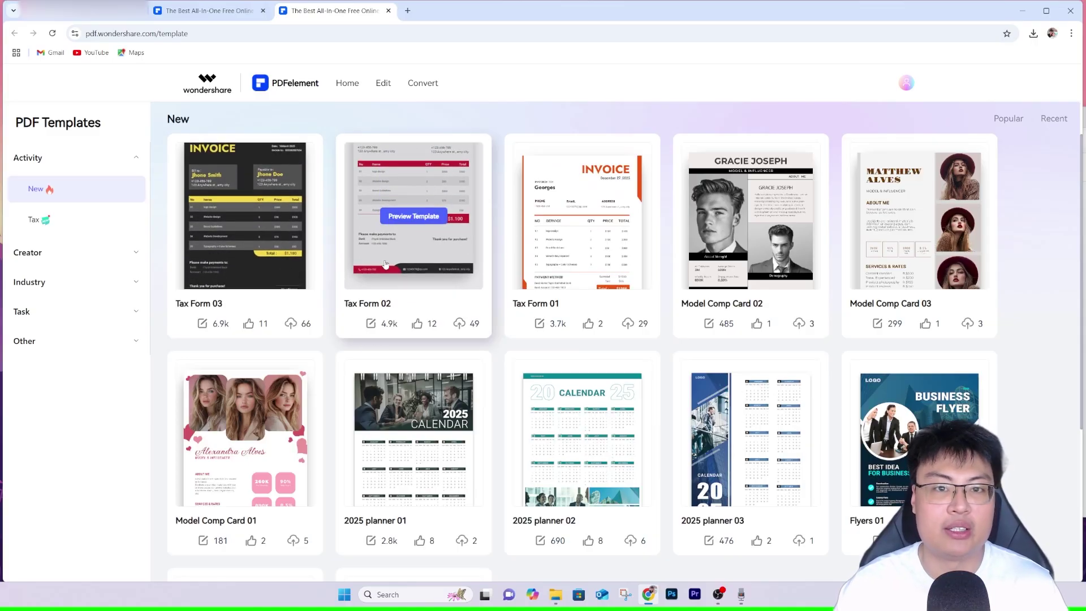
pyautogui.scroll(-3, 451, 355)
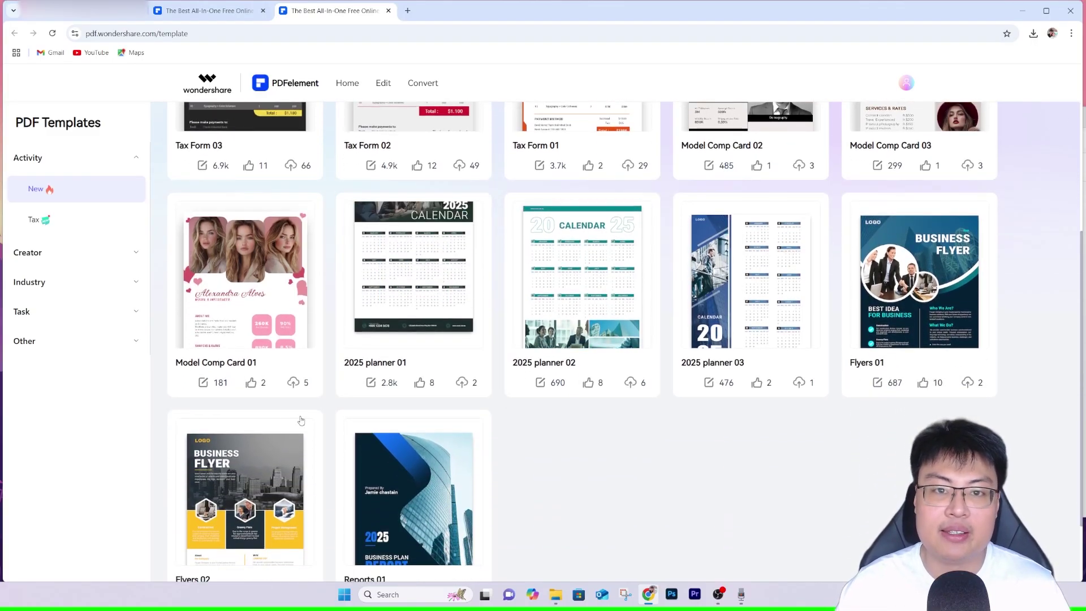
pyautogui.scroll(3, 836, 347)
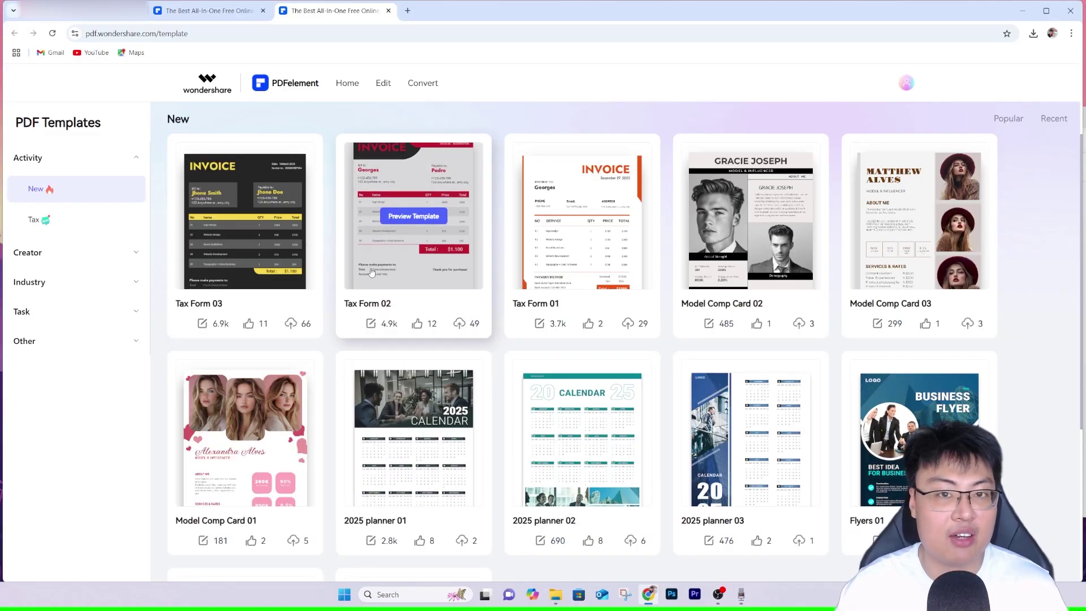
pyautogui.click(388, 10)
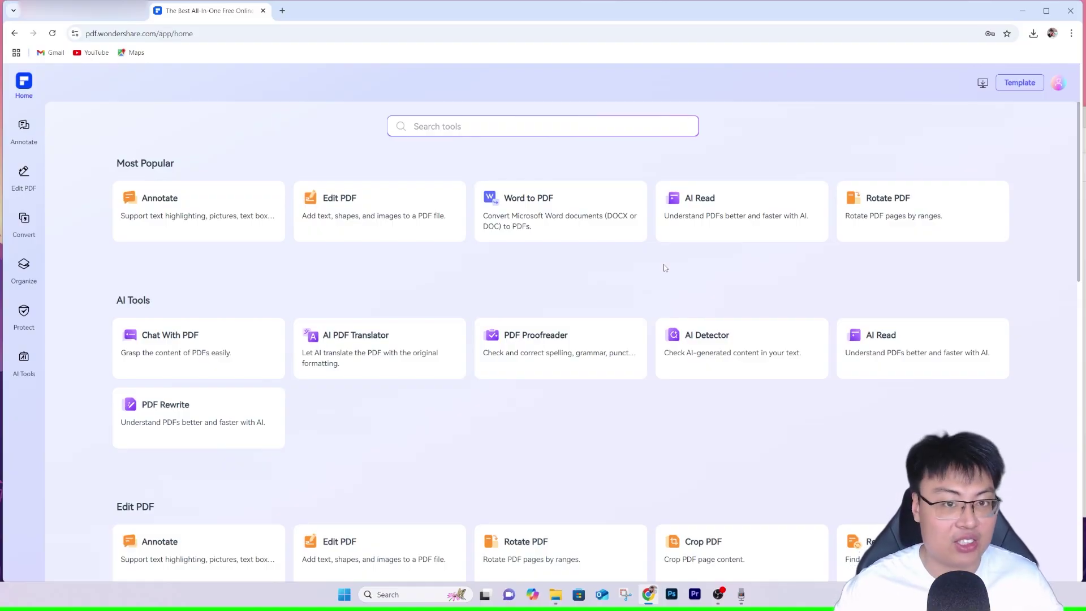
pyautogui.scroll(-1, 483, 277)
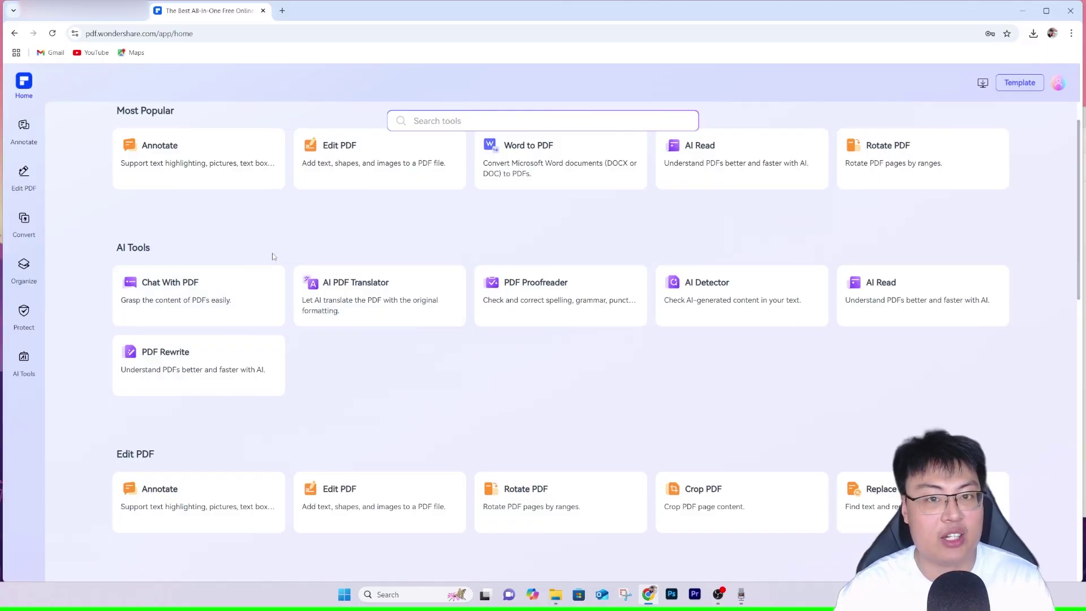
pyautogui.scroll(1, 453, 239)
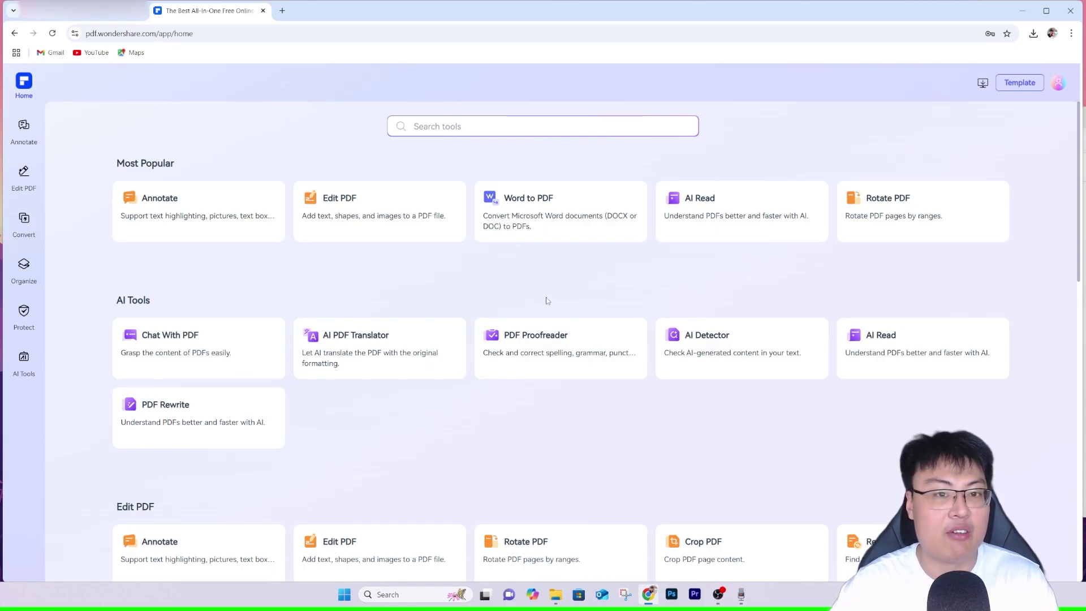
pyautogui.scroll(-15, 568, 311)
pyautogui.scroll(15, 640, 288)
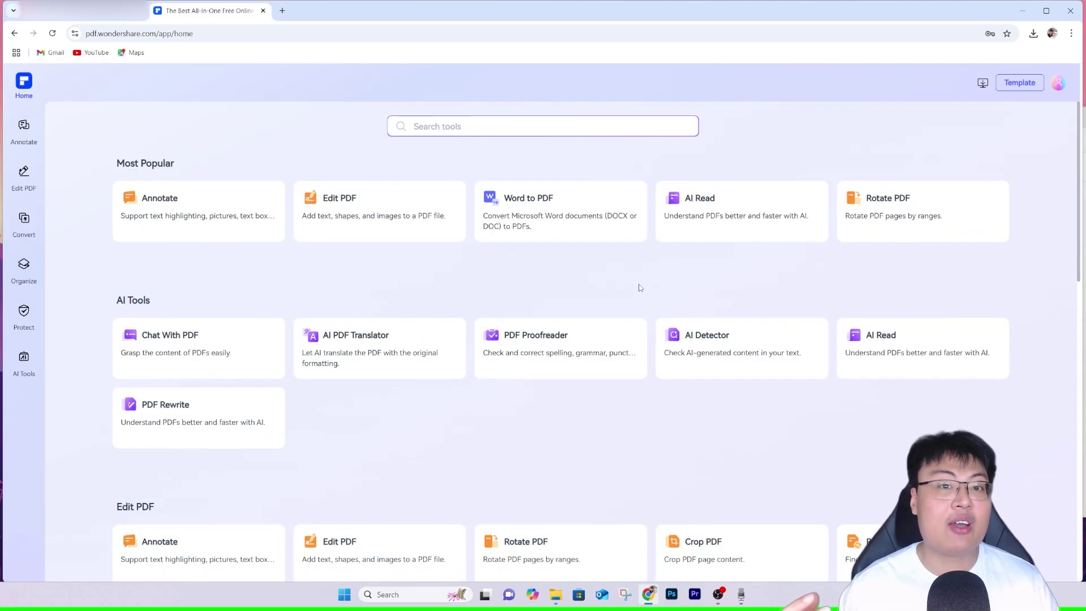